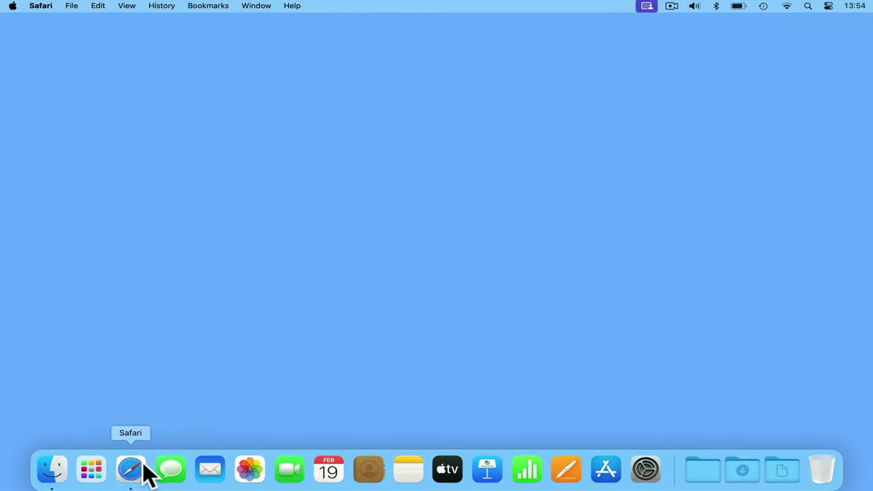
Open the NAS at 192.168.86.2 in Safari and sign in to DSM with the administrator username and account password
text(192.168.86.2)
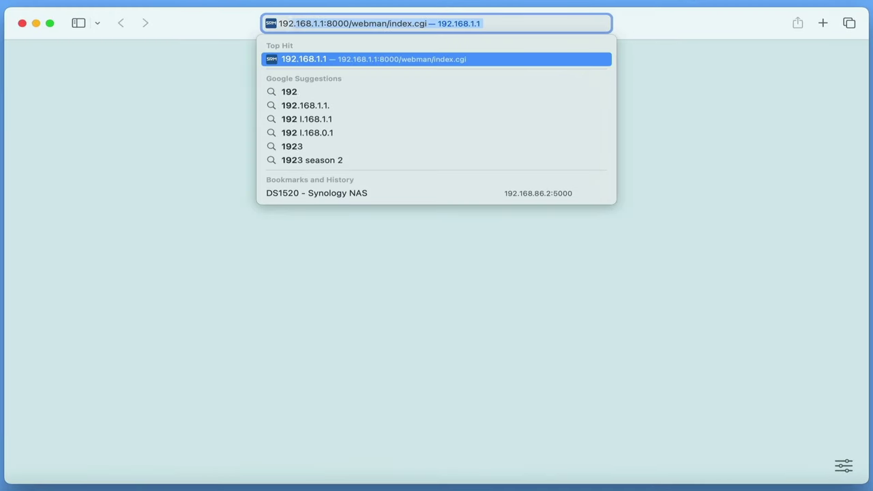
key(Return)
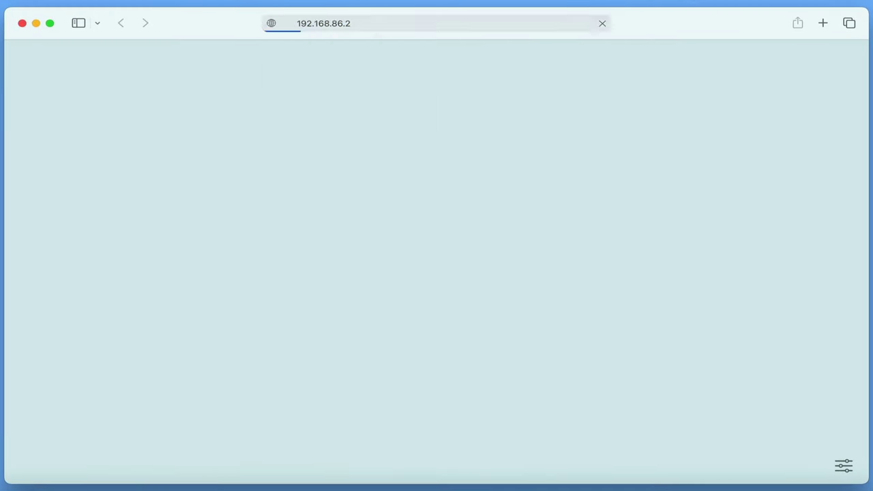
text(system-admin)
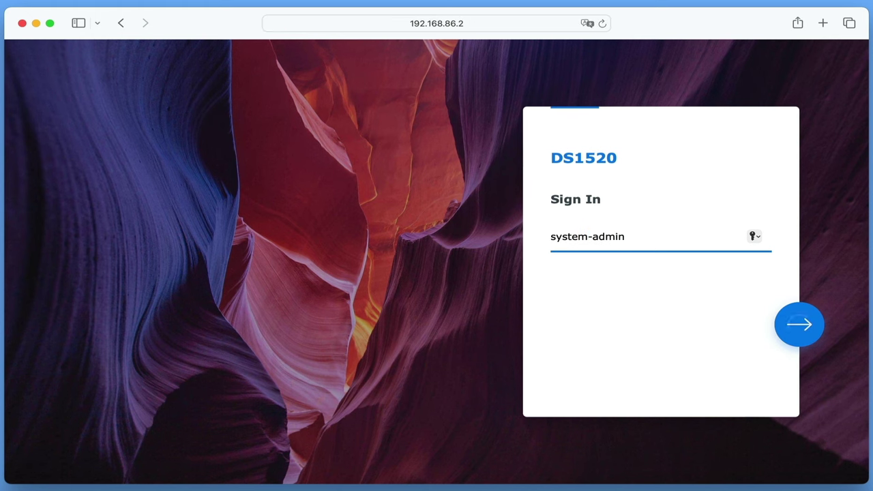
key(Return)
text(•••••••••)
key(Return)
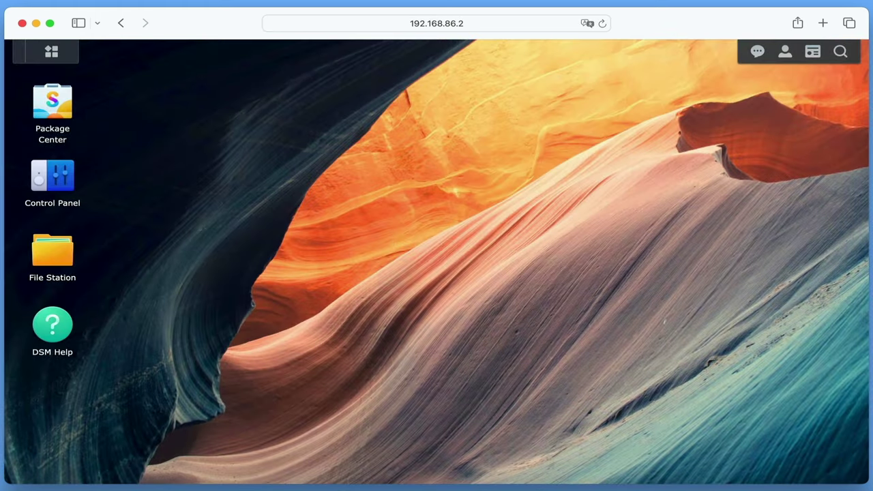
Open Package Center and filter the packages to the Multimedia category
click(68, 119)
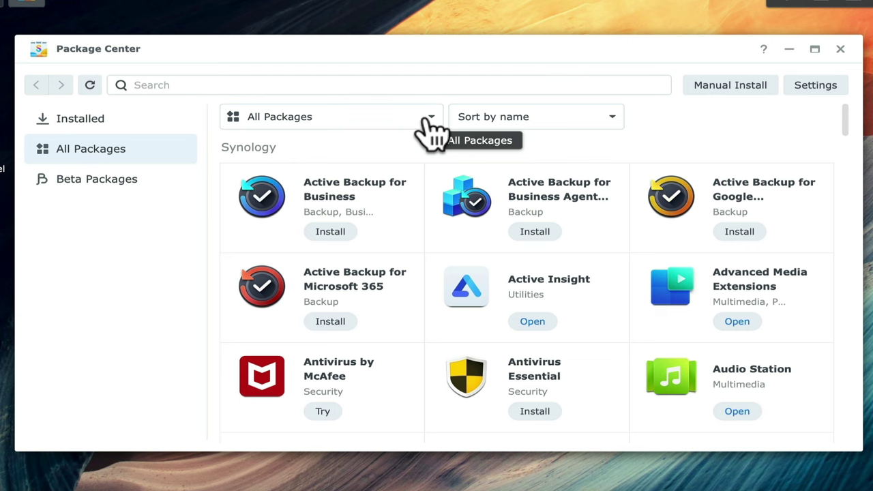
click(430, 123)
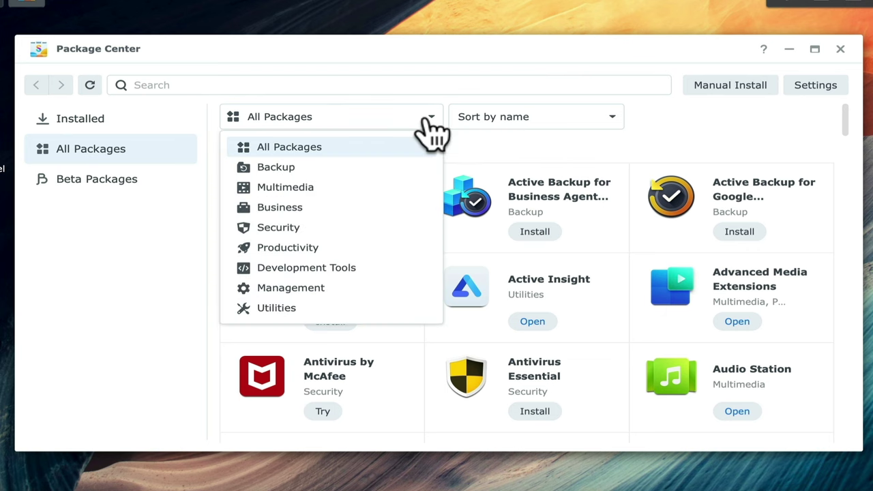
click(418, 205)
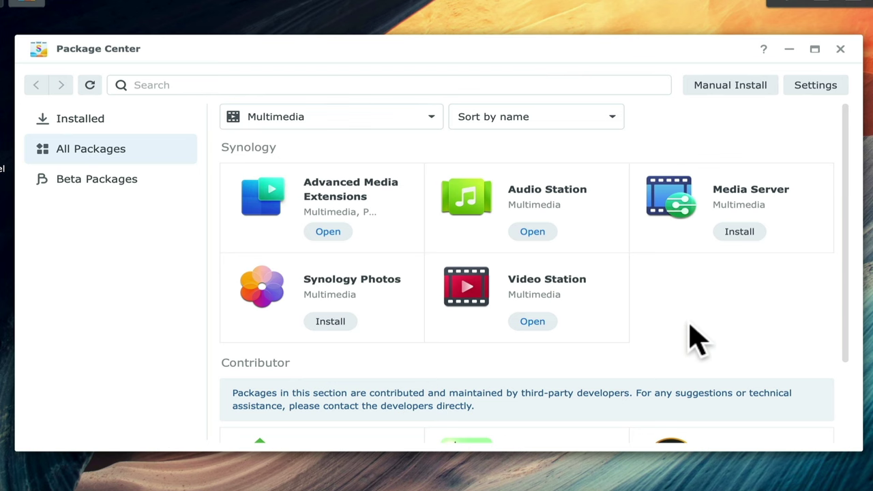
Install Synology Photos together with Node.js v18 and Synology Application Service, and close Package Center
click(339, 328)
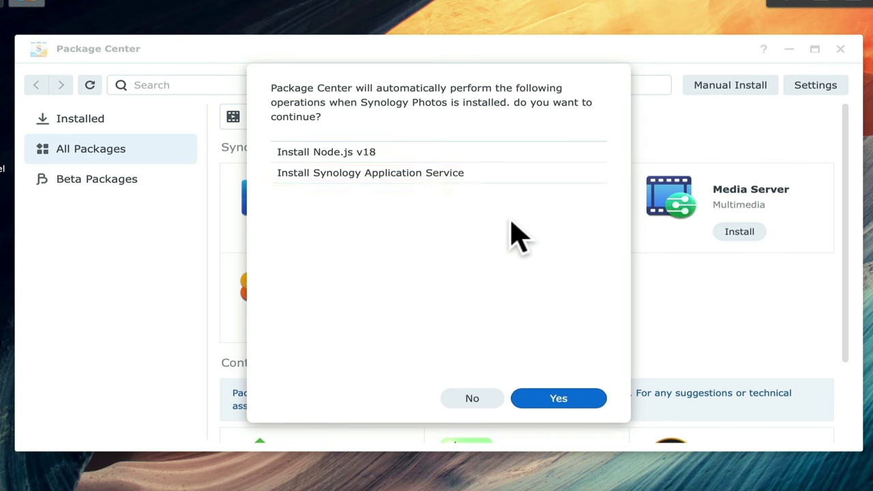
click(571, 402)
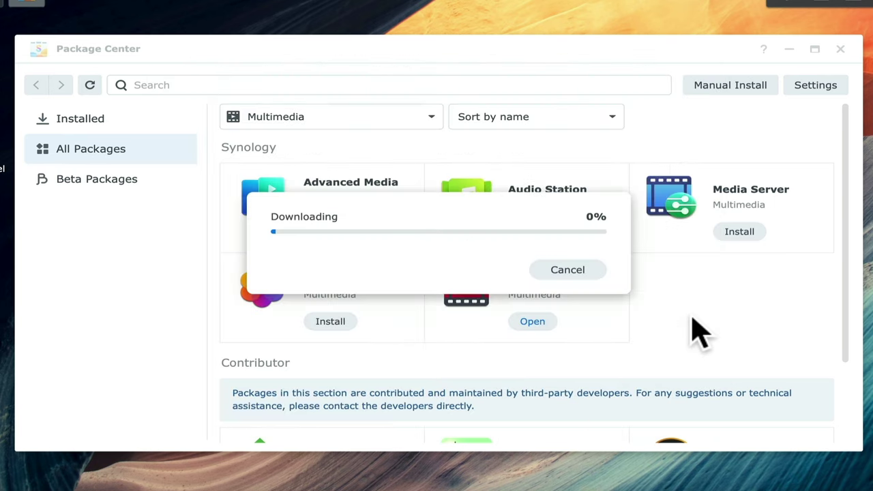
key(Return)
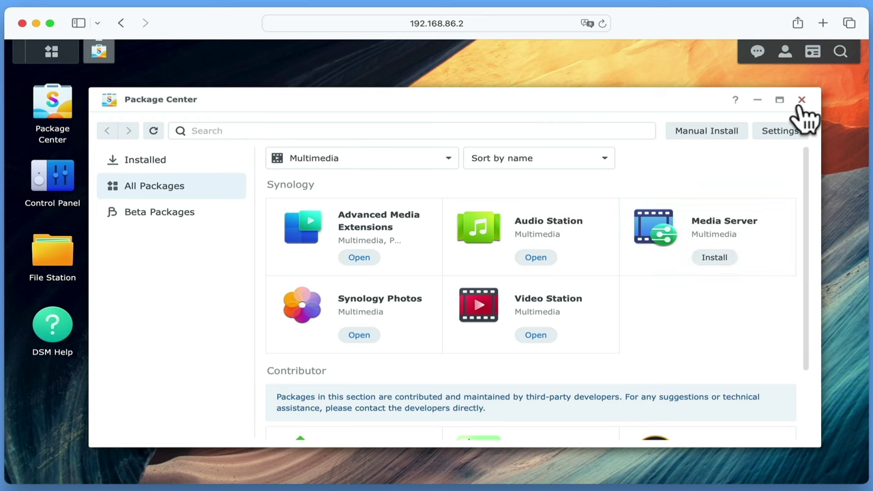
click(802, 101)
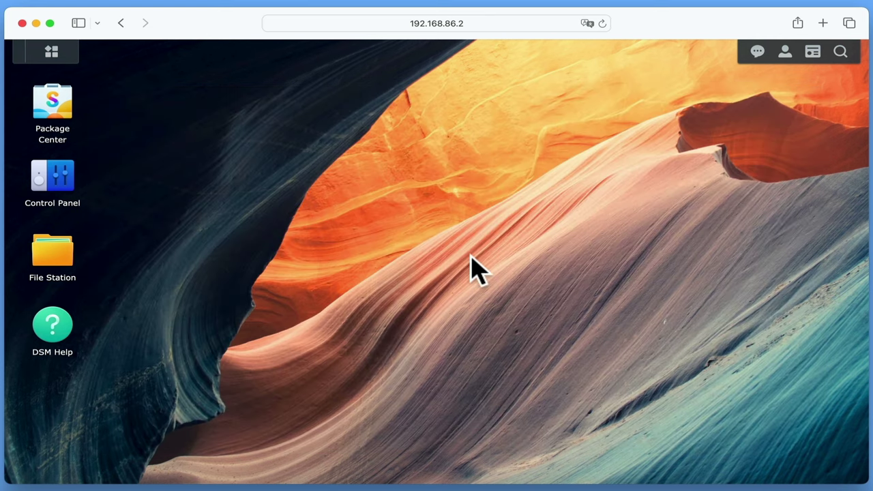
Set the alias to photo in the Login Portal settings for Synology Photos in Control Panel
click(68, 198)
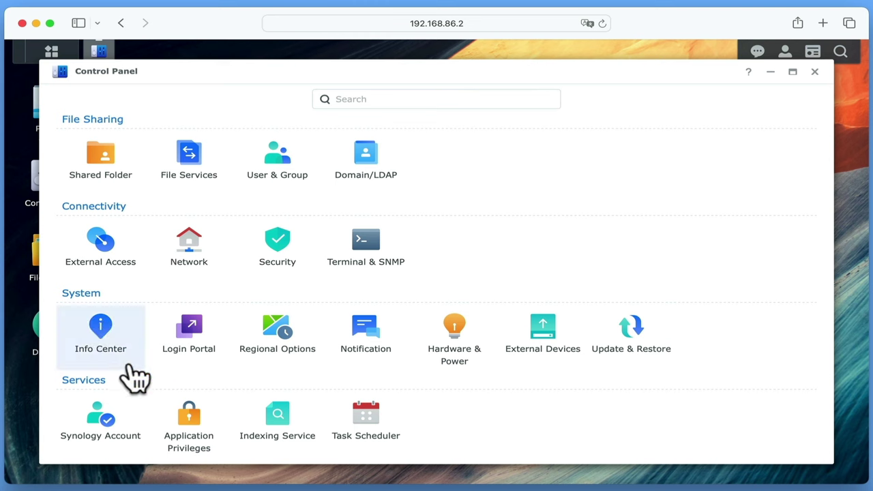
click(193, 341)
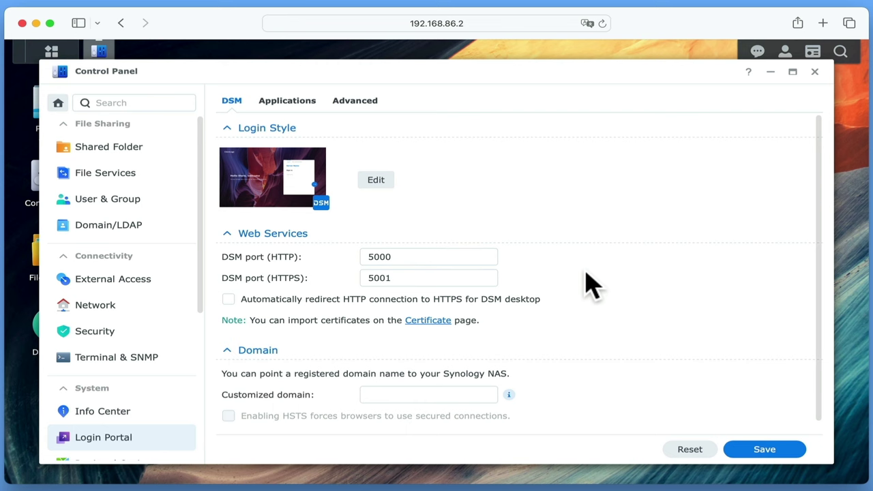
click(299, 109)
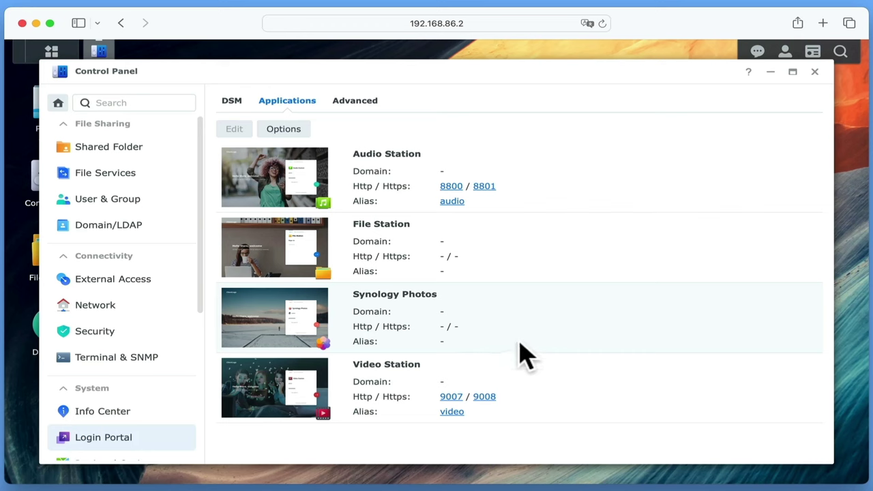
click(542, 333)
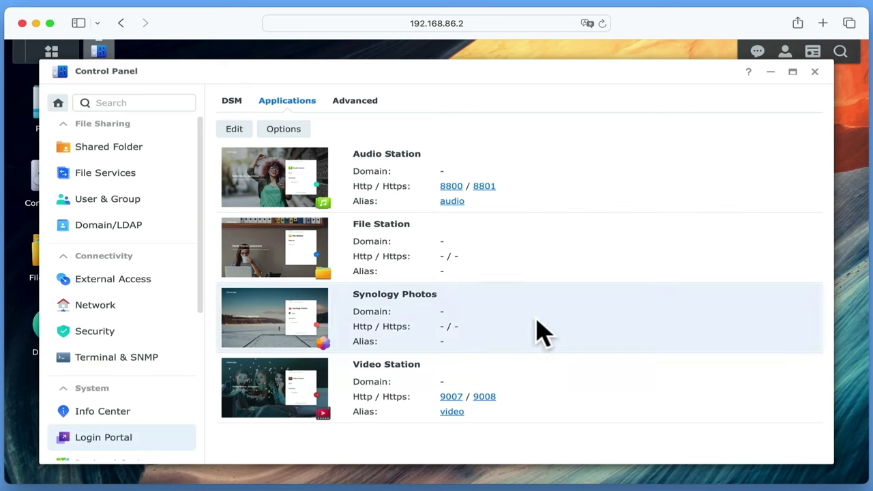
click(236, 129)
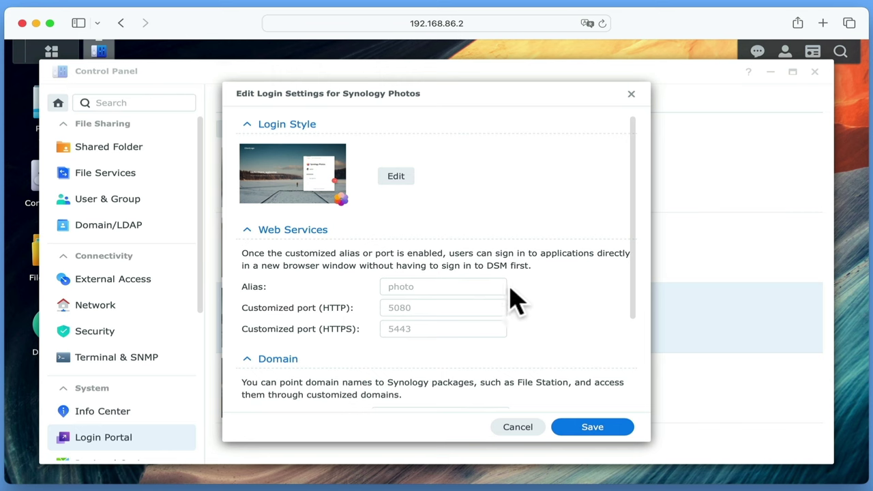
click(489, 287)
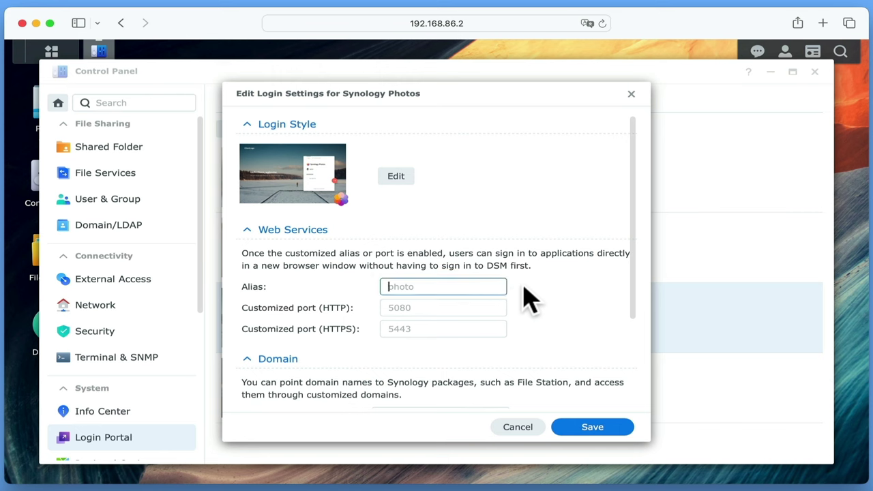
text(photo)
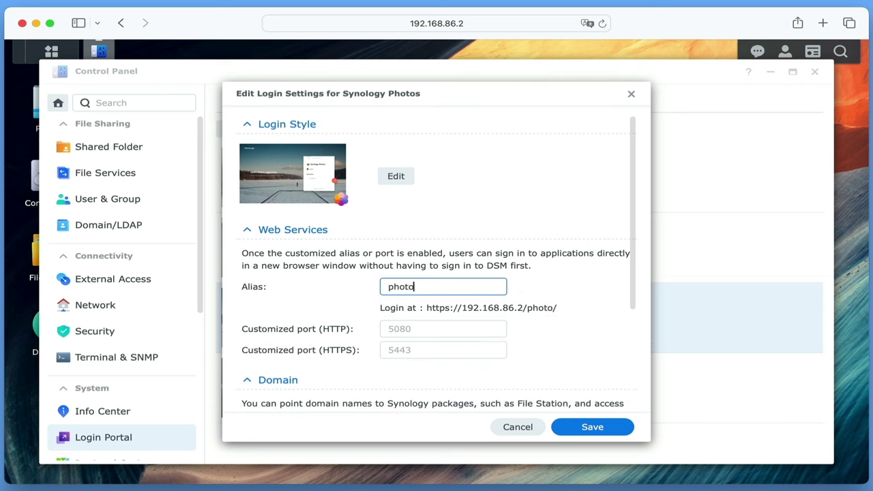
click(533, 298)
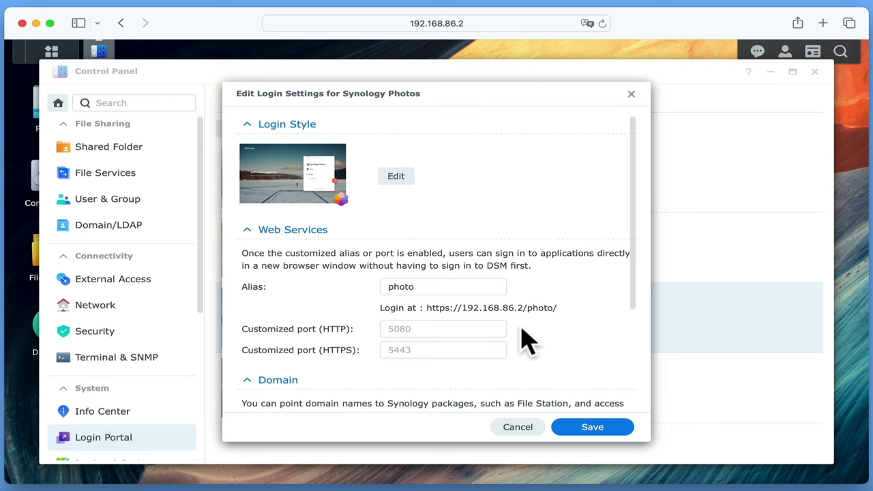
Set the customized ports for Synology Photos to 5080 for HTTP and 5443 for HTTPS, and save the login settings
click(464, 330)
text(5080)
click(546, 344)
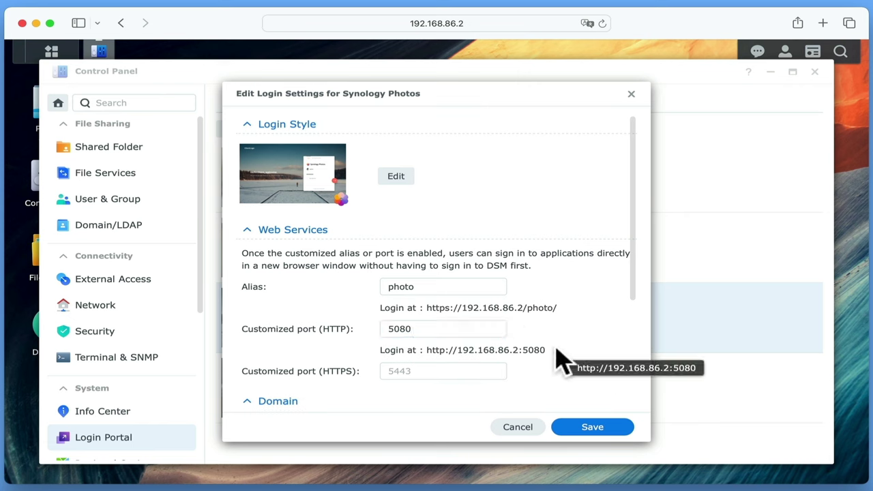
click(450, 371)
text(5443)
click(553, 375)
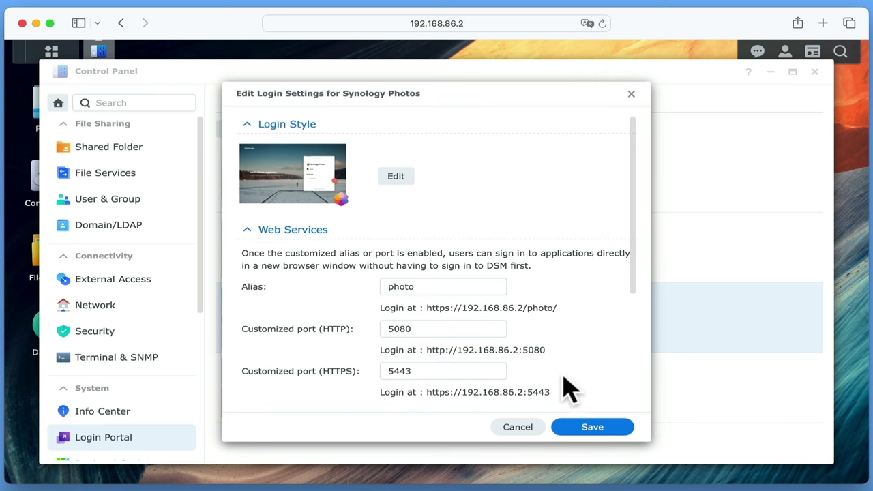
click(592, 428)
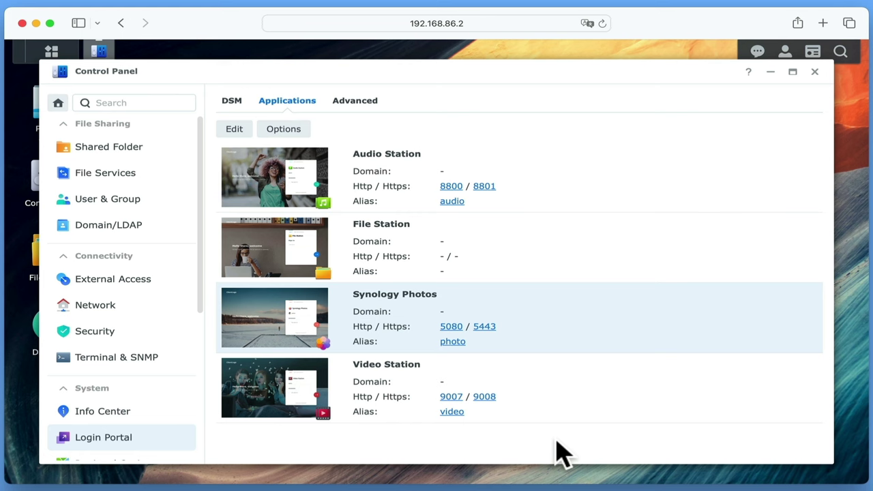
Allow the local users group to access Synology Photos in Application Privileges and save the permissions
drag(199, 307, 203, 468)
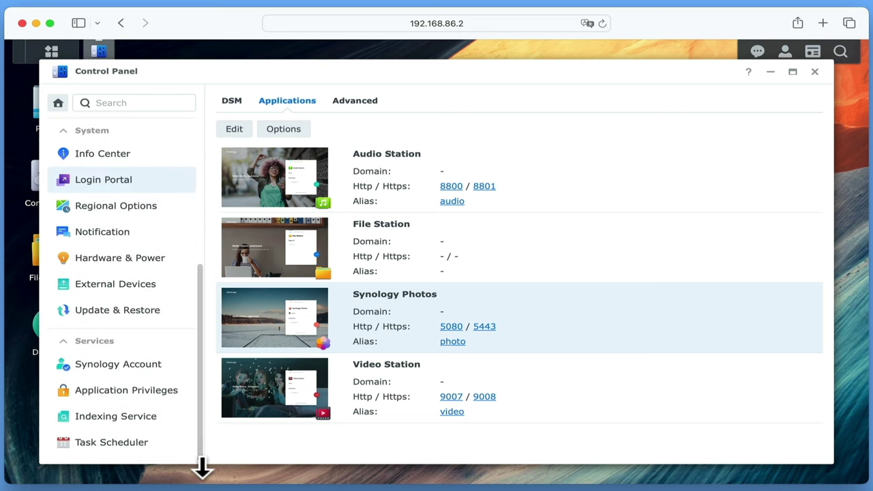
click(179, 402)
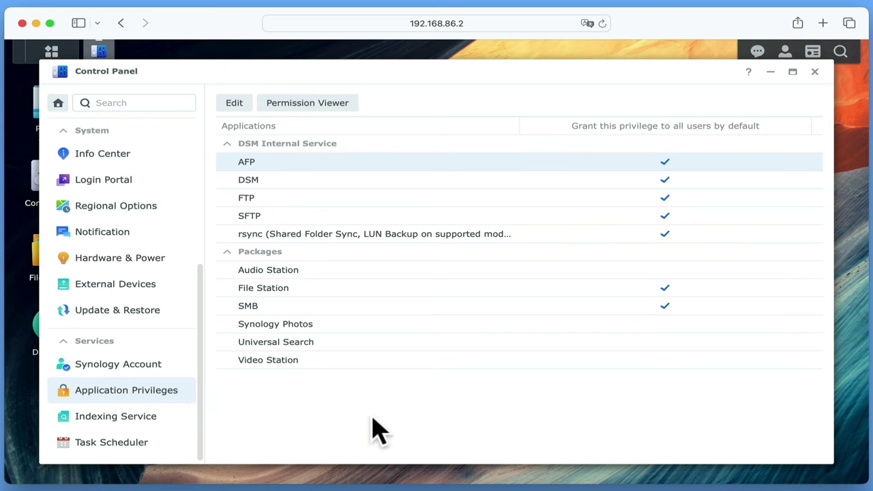
click(390, 329)
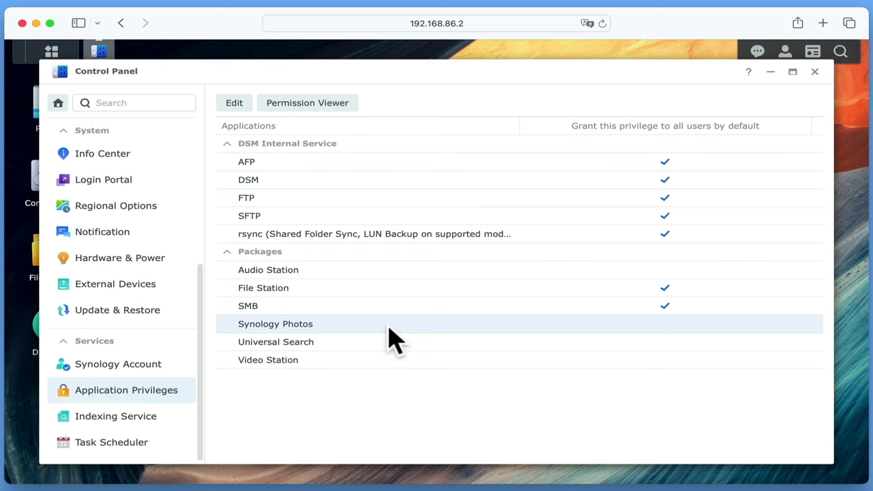
click(245, 110)
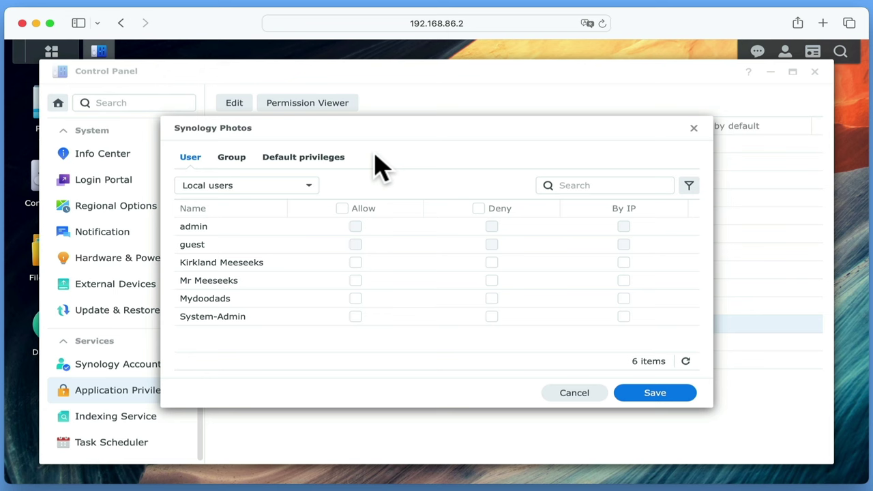
click(248, 157)
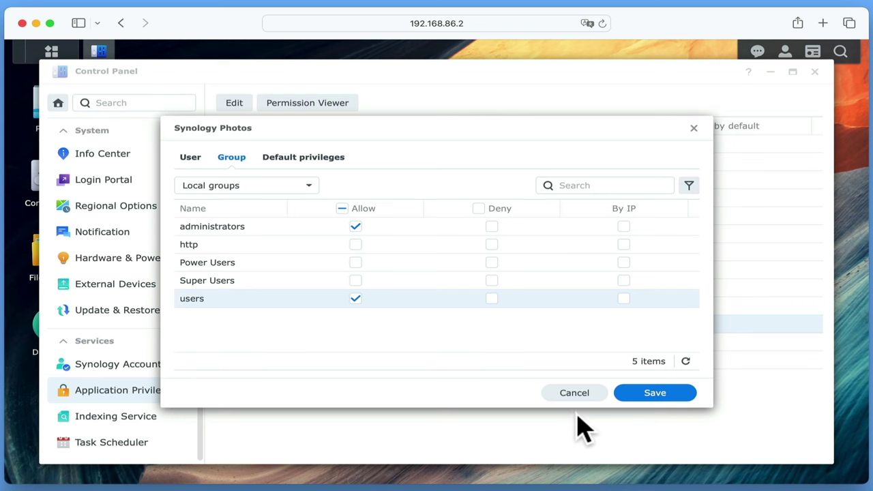
click(642, 396)
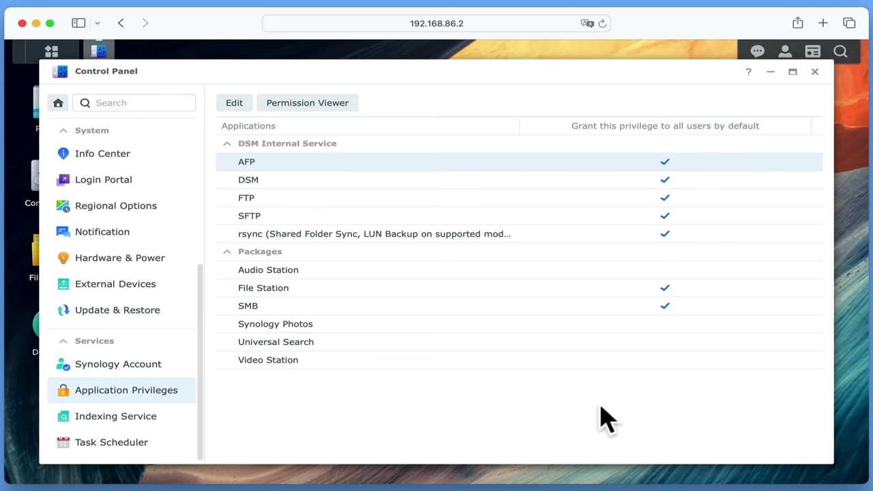
Check the user home service setting in the advanced User & Group options, apply it, and close Control Panel
drag(202, 390, 216, 228)
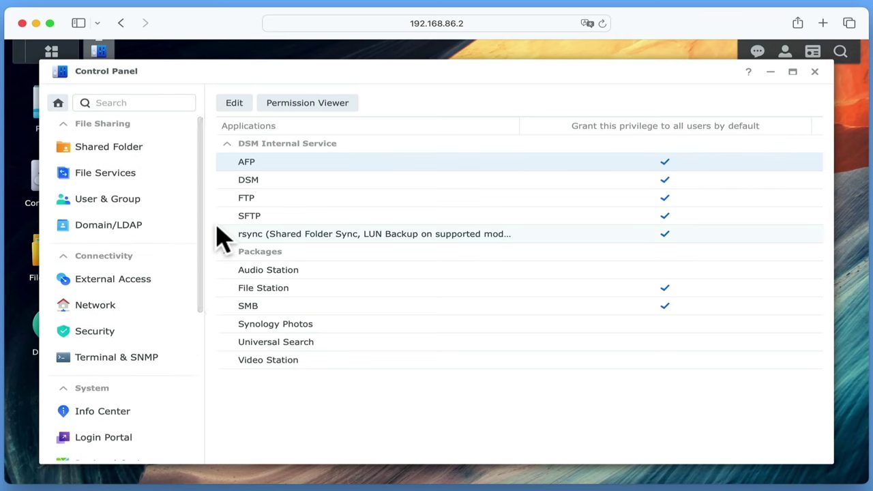
click(158, 208)
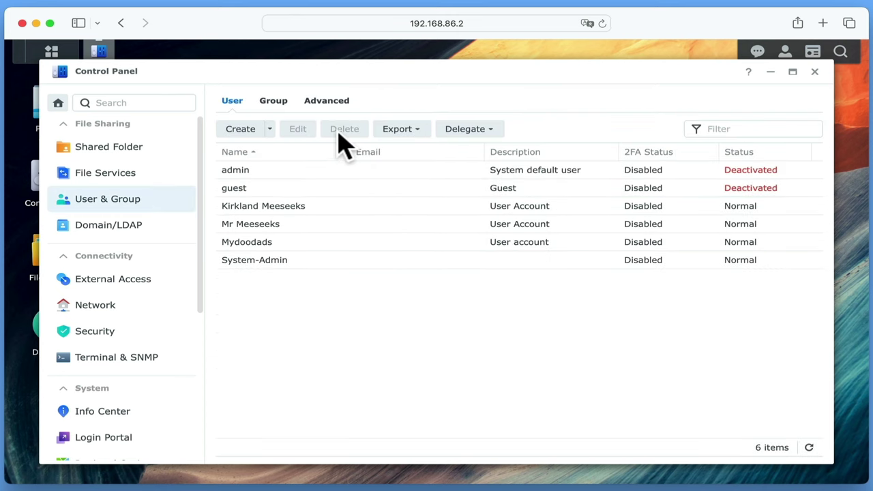
click(343, 109)
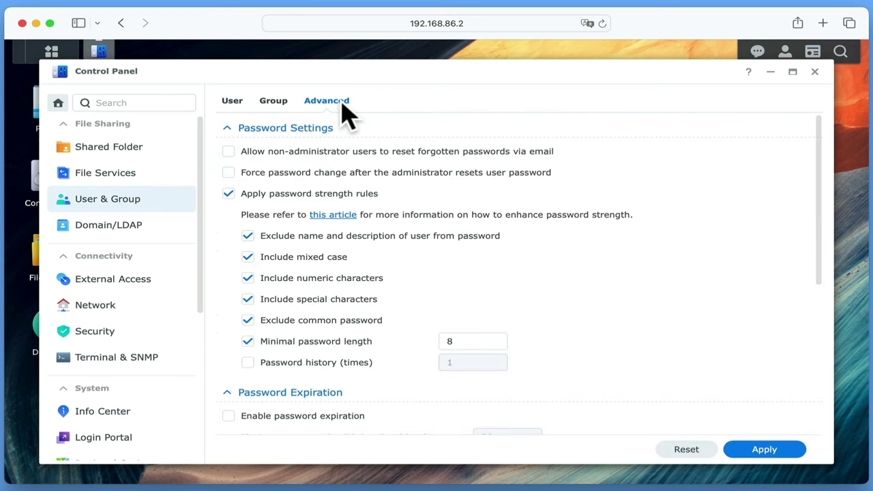
drag(819, 270, 831, 434)
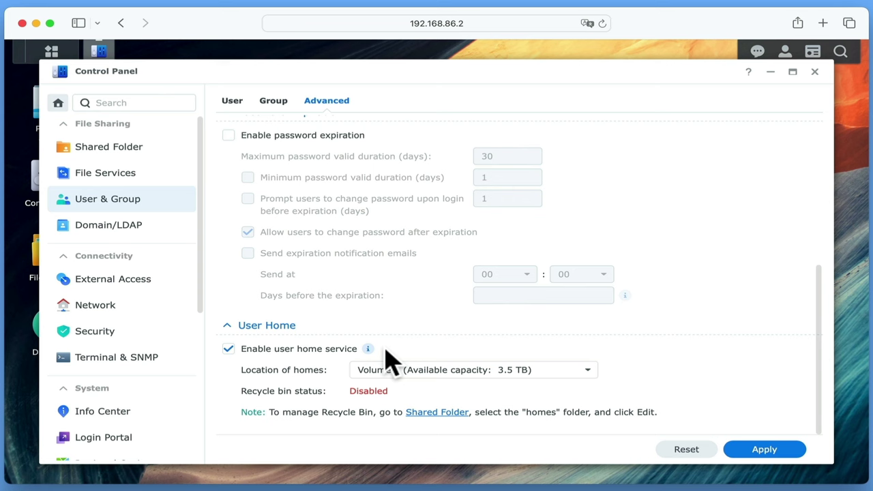
click(794, 458)
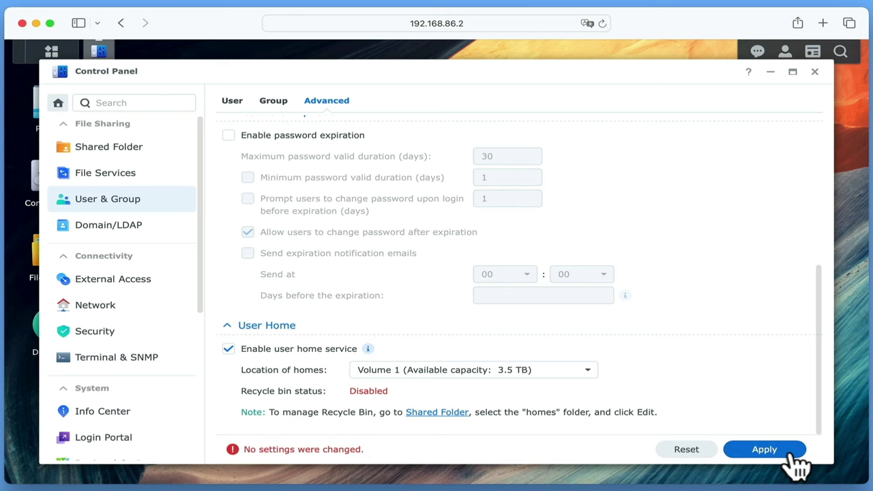
click(815, 72)
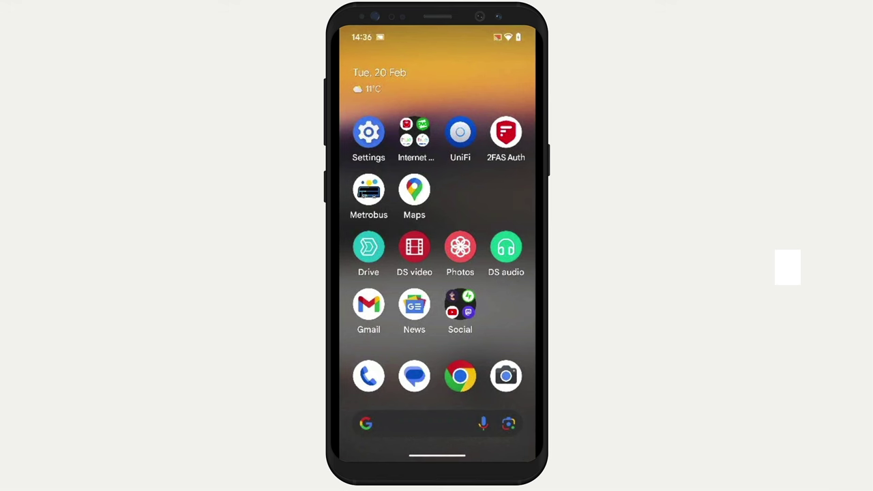
Open the Photos app on the Android phone, get past the privacy notice, and enter 192.168.86.2 as the server address
click(460, 247)
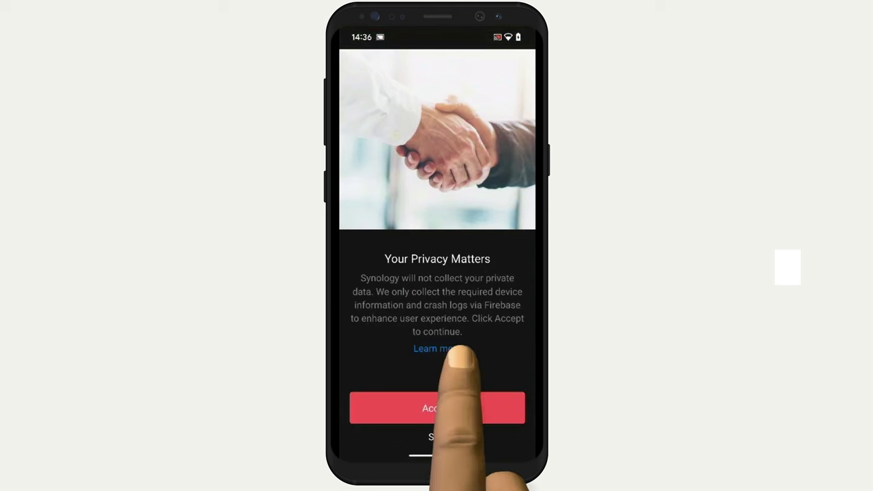
click(437, 436)
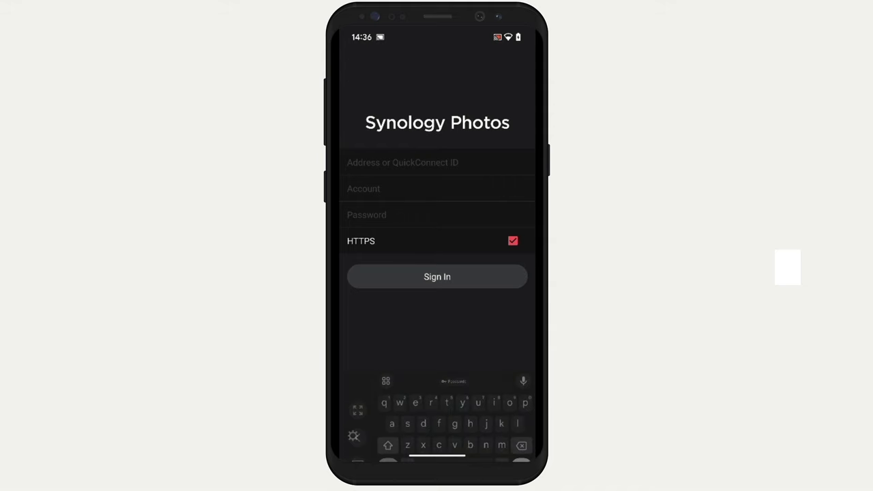
click(388, 399)
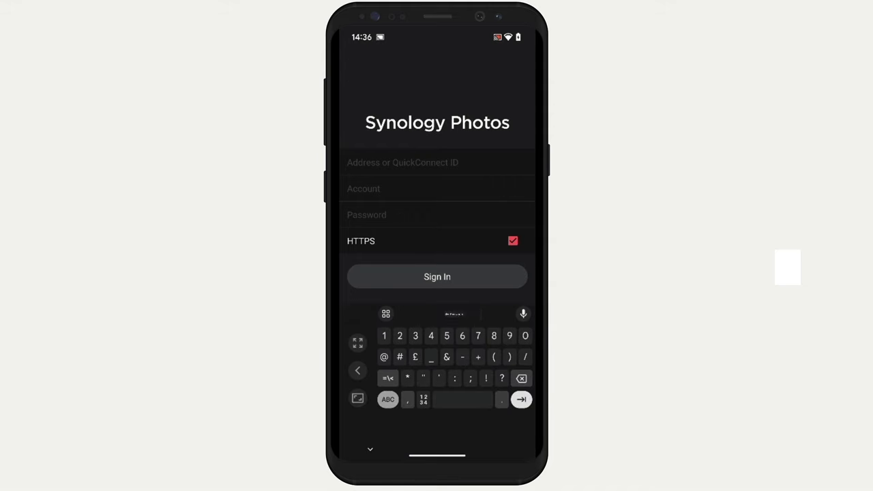
text(192)
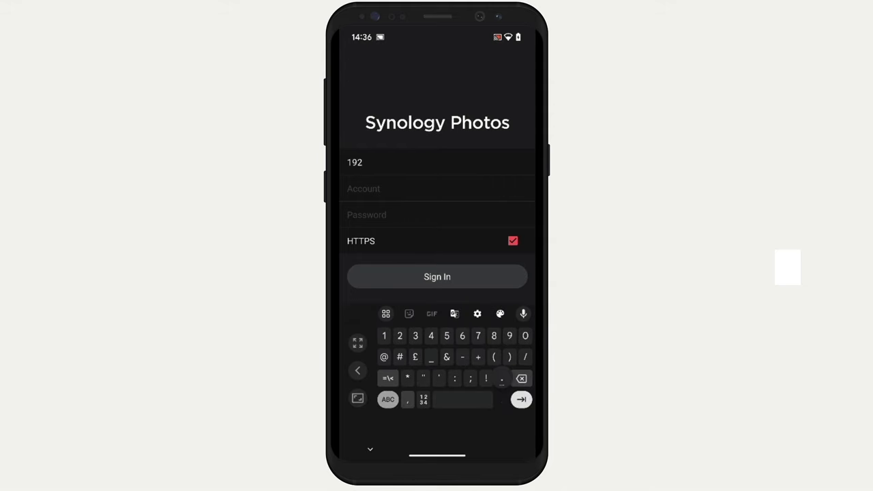
text(.168.86.2)
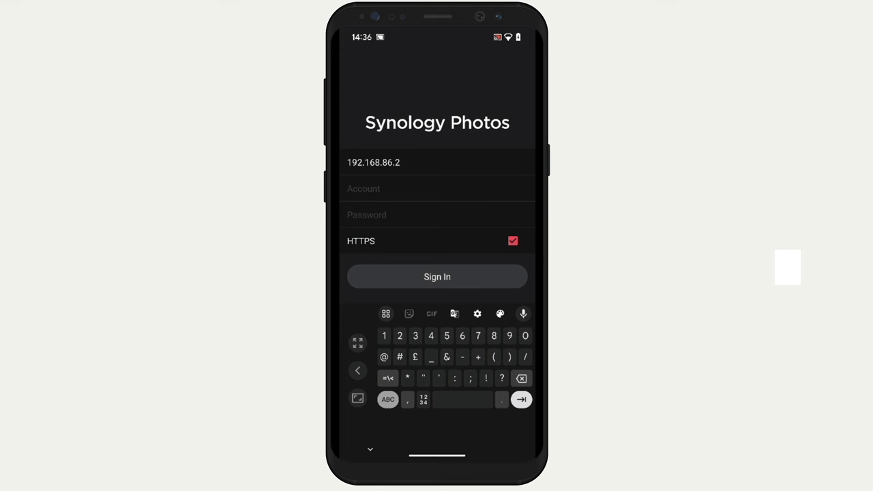
Enter the account name mydoodads and the account password, toggle the HTTPS option, and sign in to Synology Photos
click(362, 188)
text(m)
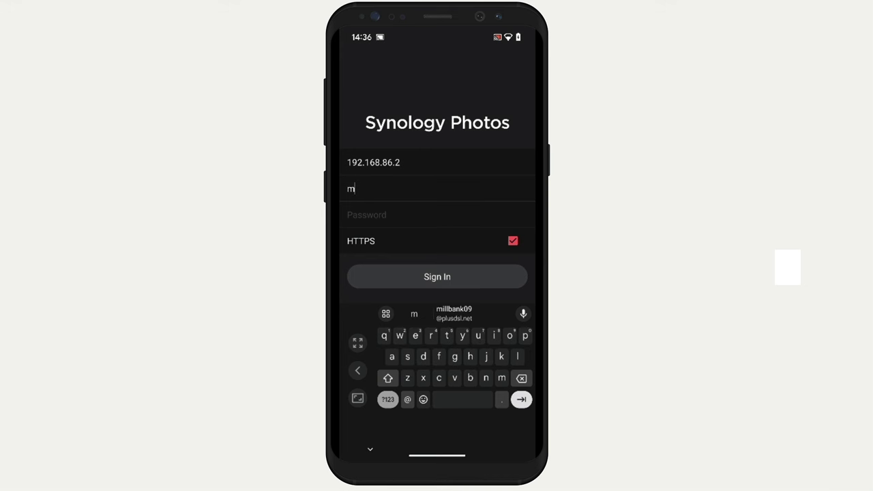
text(ydoodads)
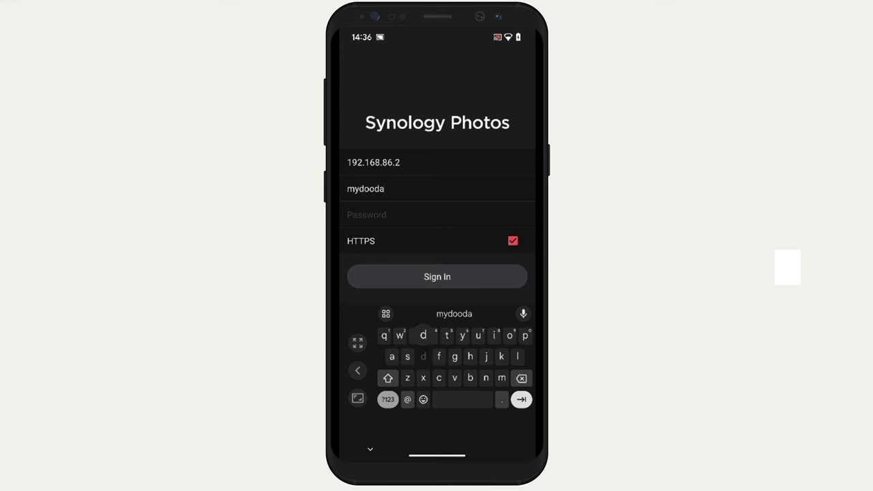
click(366, 214)
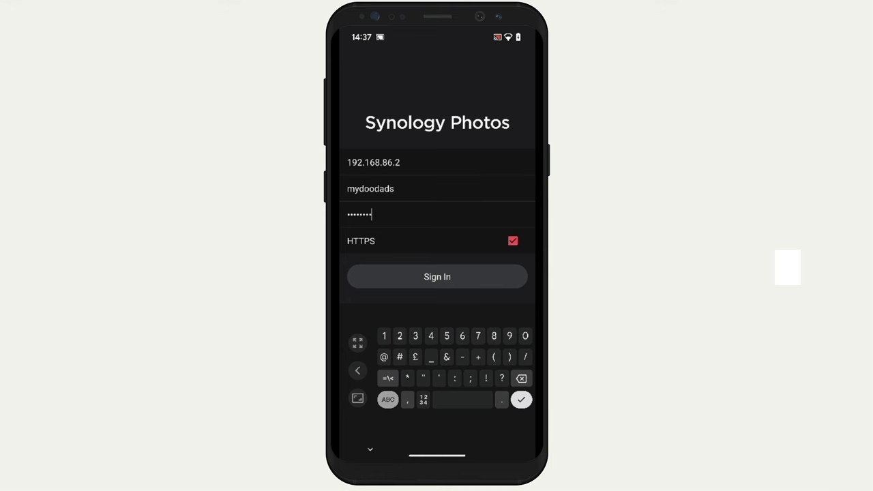
click(513, 241)
click(522, 400)
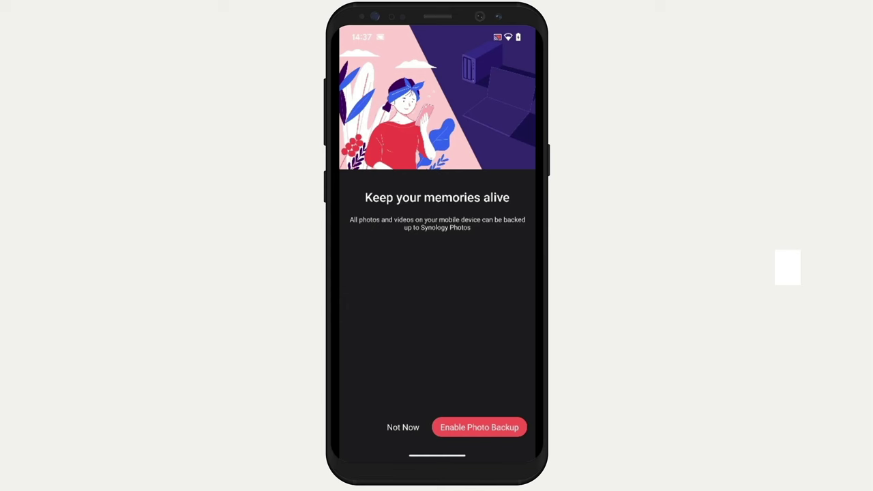
Enable photo backup, allowing media access, background running and notifications, and save the settings to back up new photos only over Wi-Fi
click(484, 427)
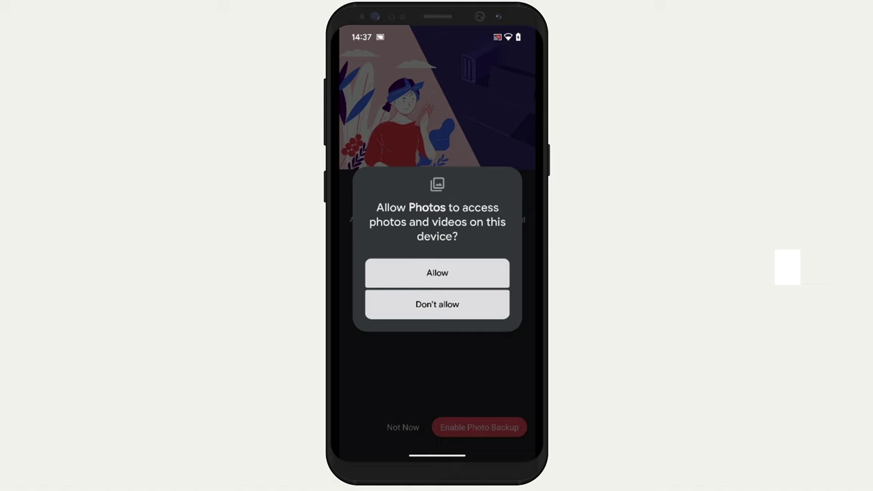
click(437, 273)
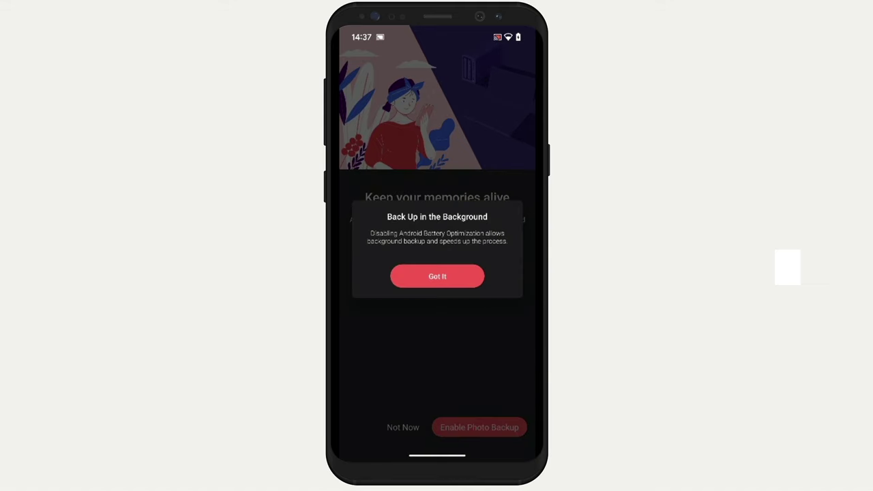
click(437, 276)
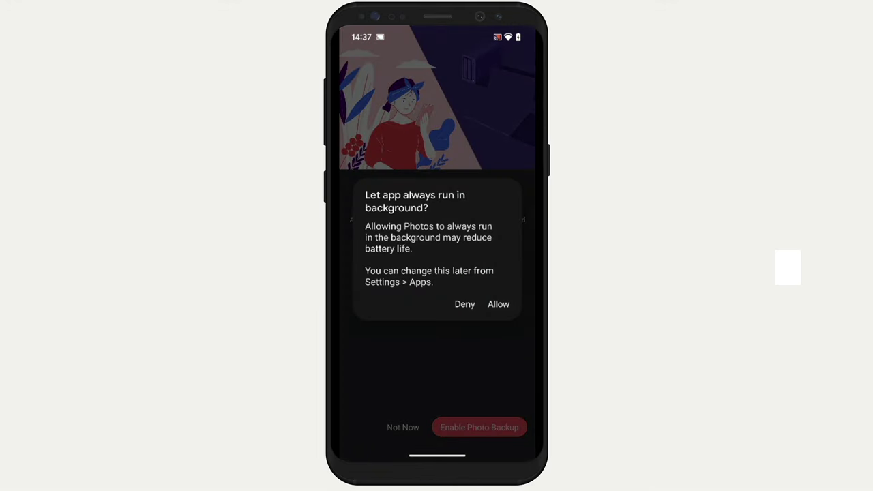
click(499, 304)
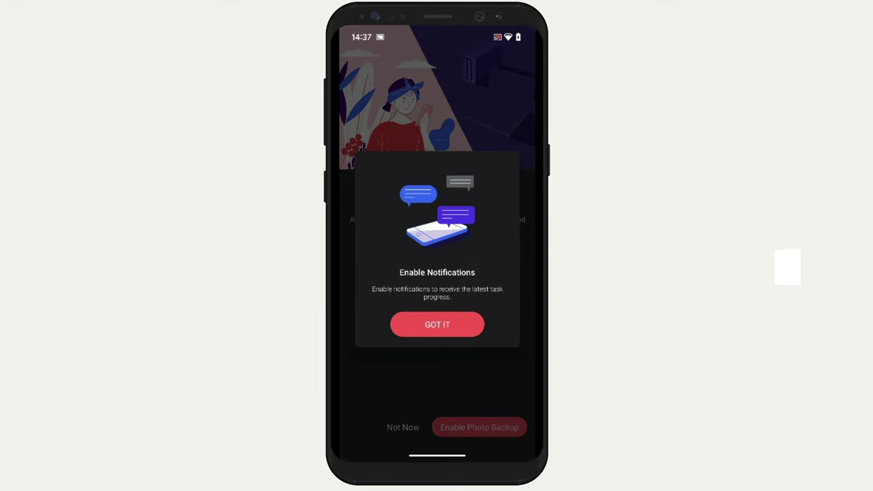
click(440, 323)
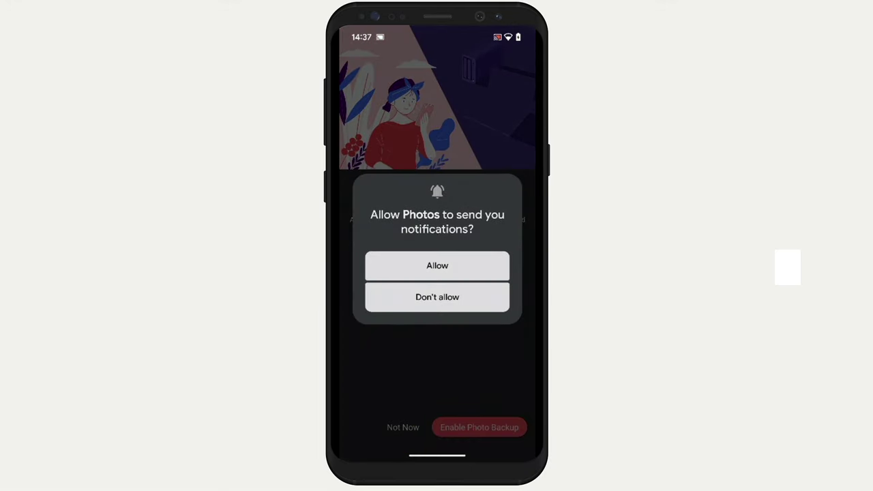
click(469, 263)
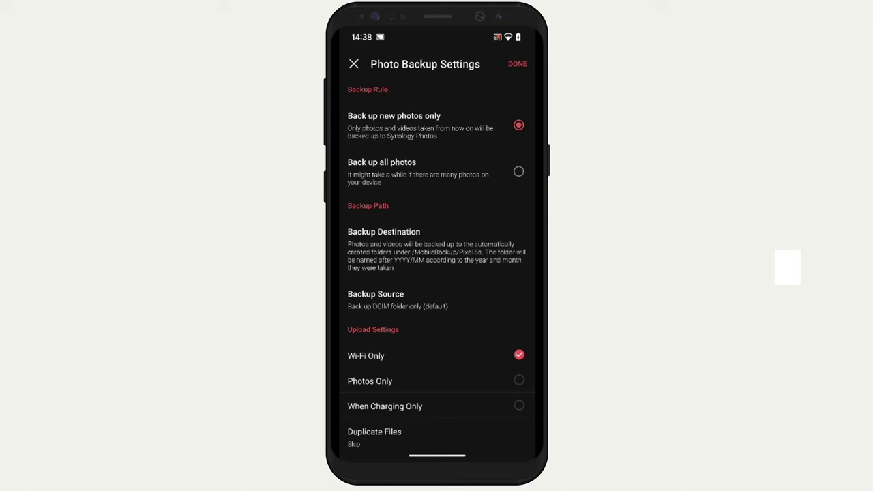
scroll(437, 300, down, 1)
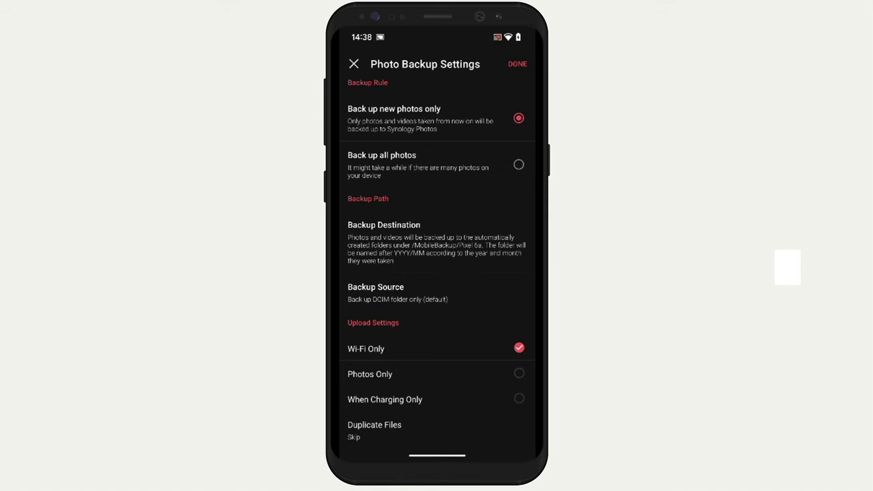
click(517, 63)
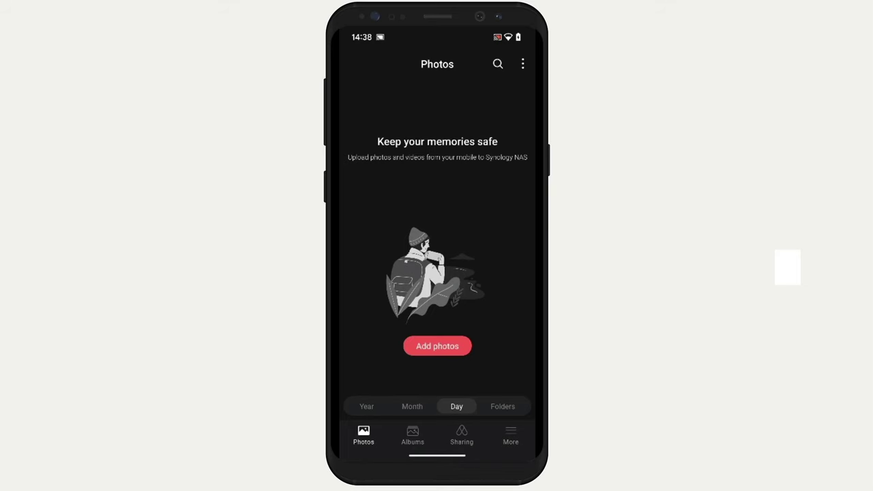
Take a test photo of the toy with the phone's Camera app and return to the Photos app
click(505, 376)
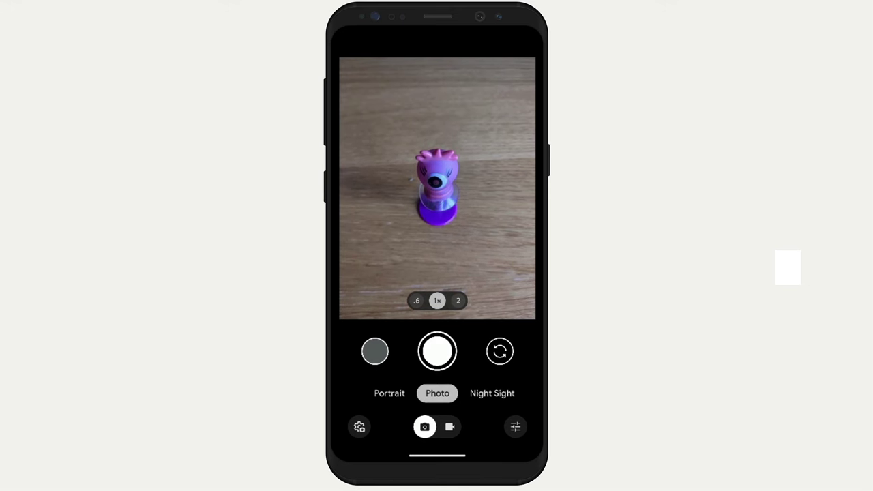
click(438, 351)
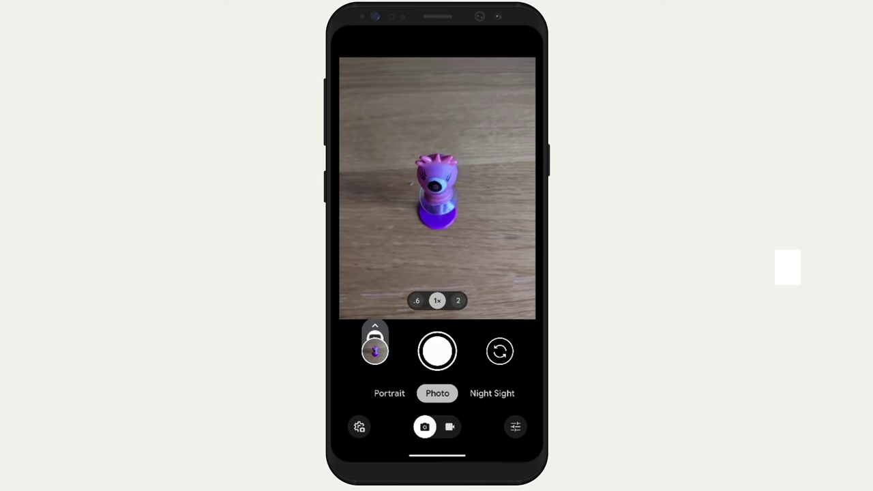
key(Home)
click(460, 247)
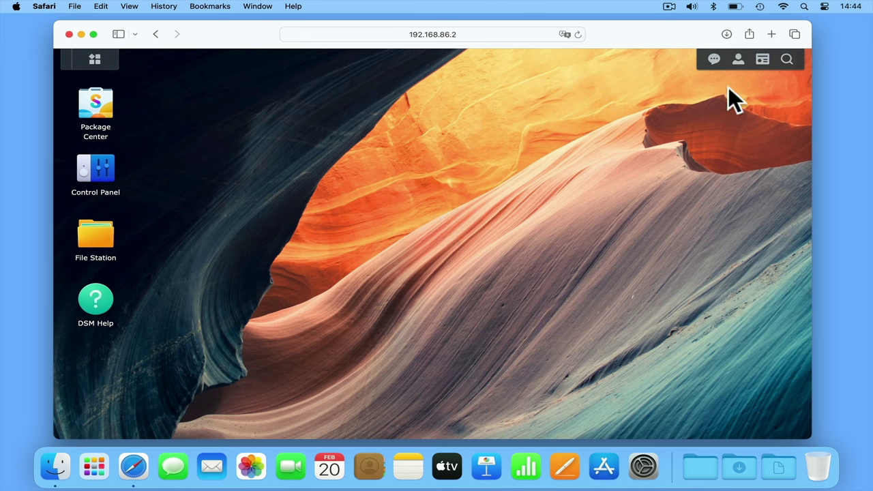
Switch to DSM in Safari, sign out of the System-Admin account, and sign in as mydoodads with the account password
click(739, 65)
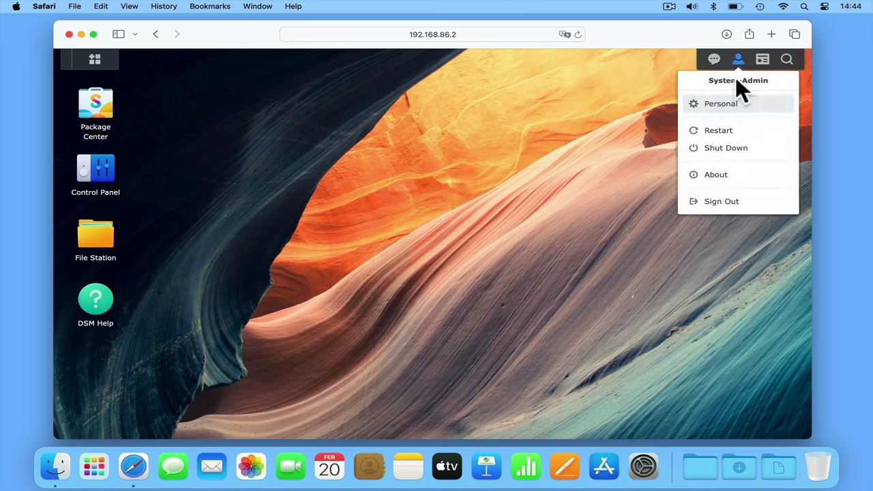
click(722, 201)
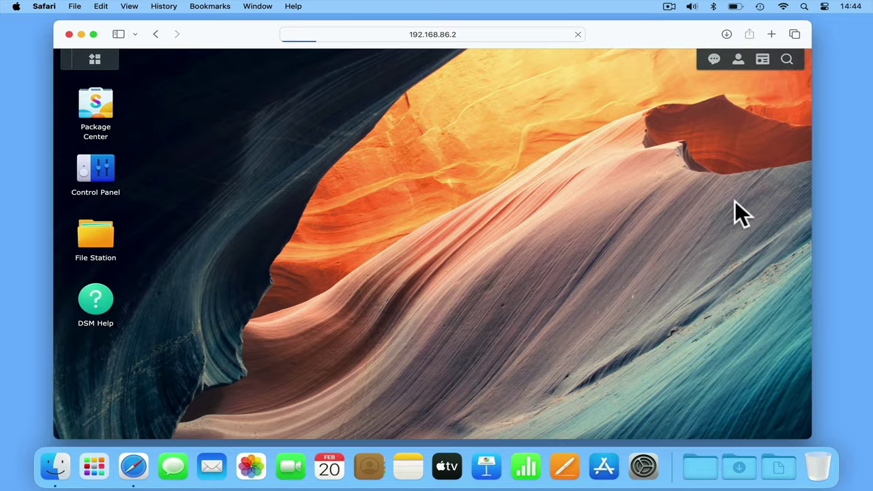
text(mydoodads)
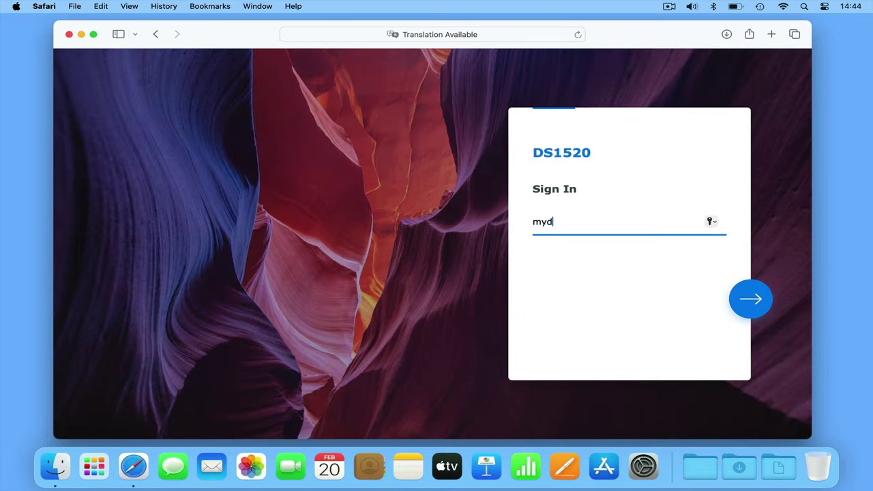
key(Return)
text(•••••••••)
key(Return)
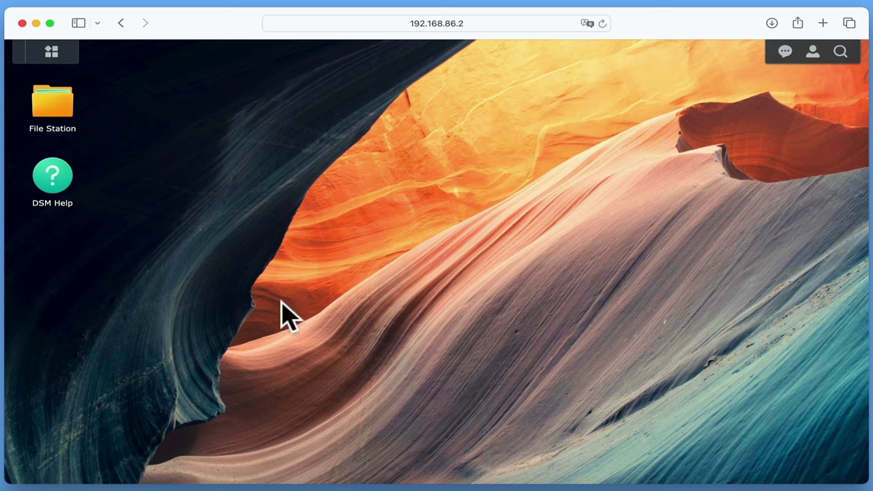
Open File Station and browse the home folder through Photos, MobileBackup and Pixel 6a to the DCIM folder
click(74, 121)
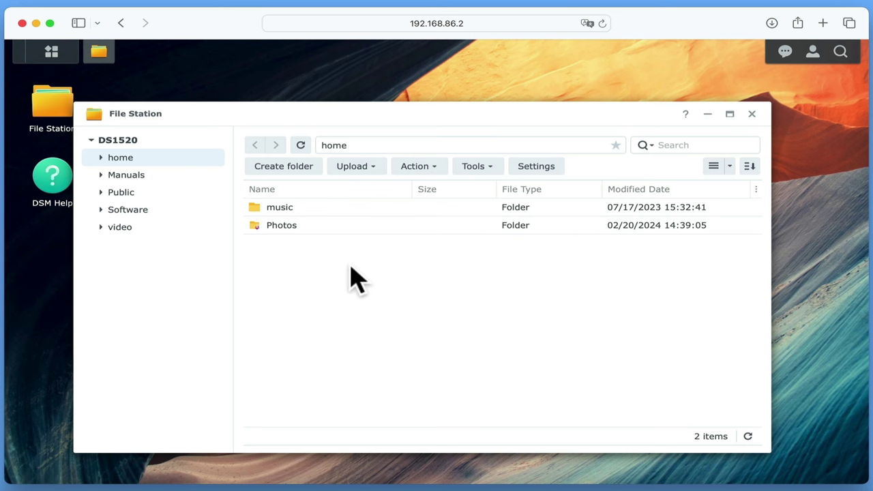
click(351, 230)
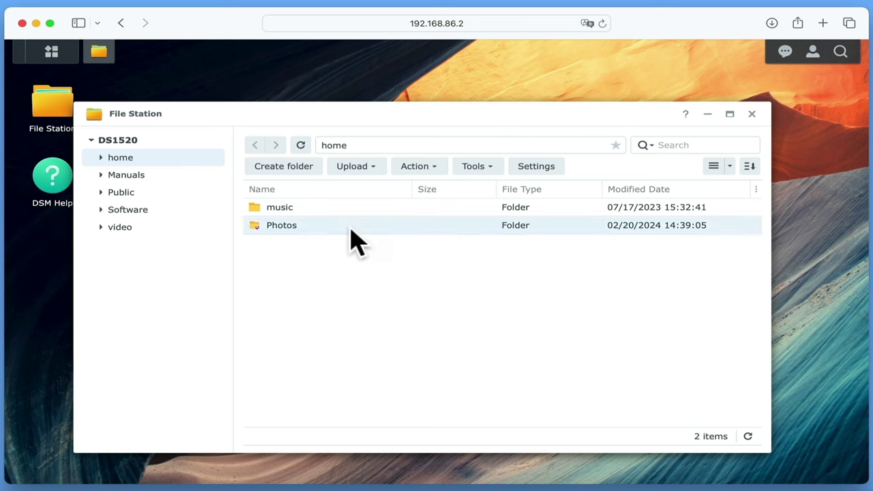
double_click(351, 230)
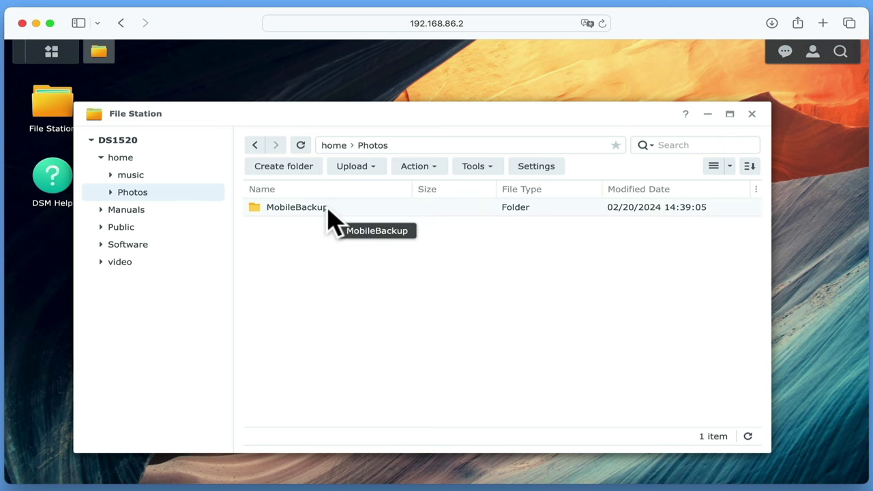
double_click(330, 212)
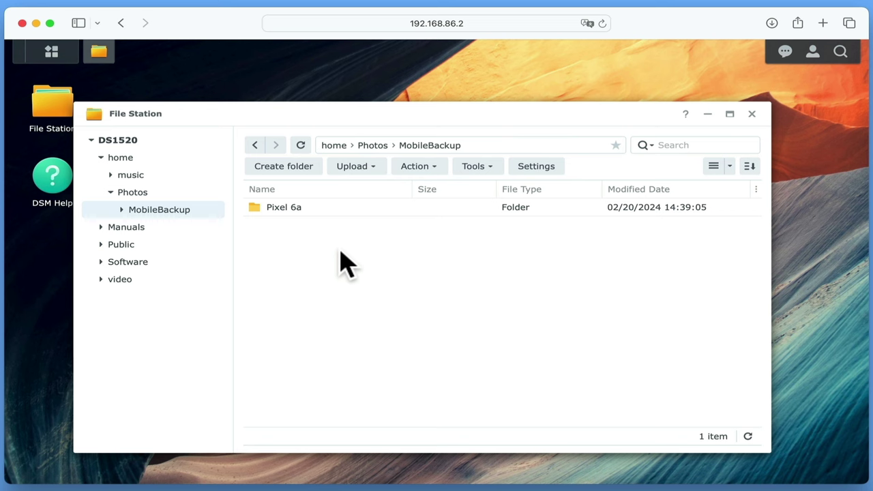
double_click(327, 213)
double_click(327, 213)
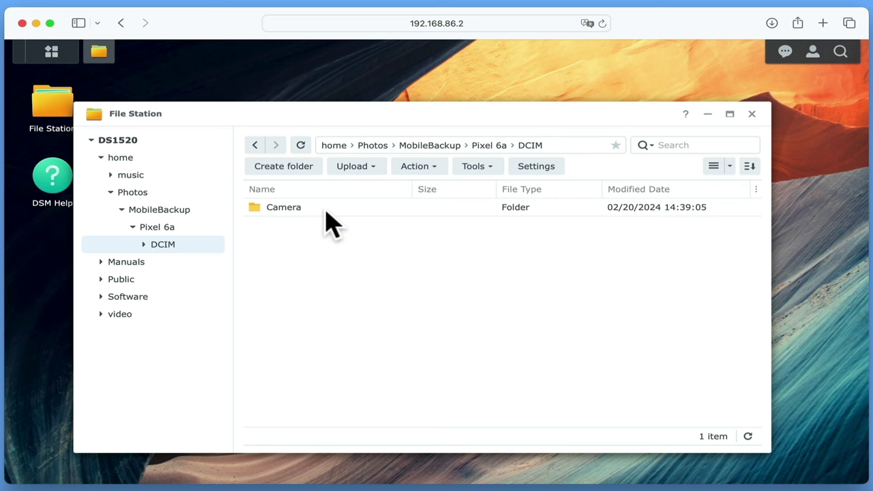
View the backed-up photo under Camera, 2024, 02, close the image viewer, and go back to the home Photos folder
double_click(327, 213)
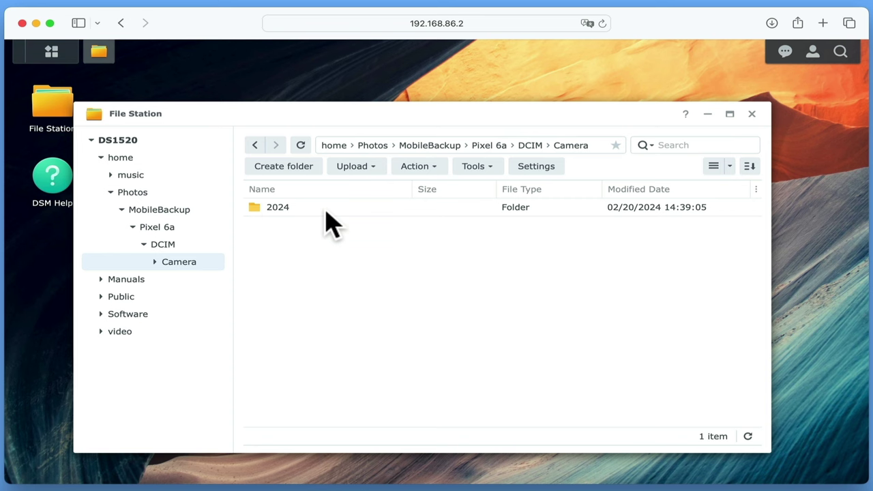
double_click(326, 213)
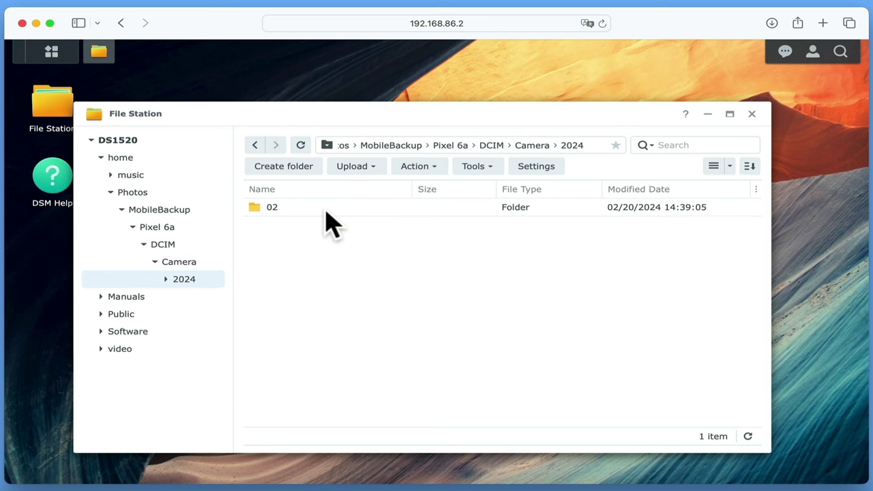
double_click(326, 212)
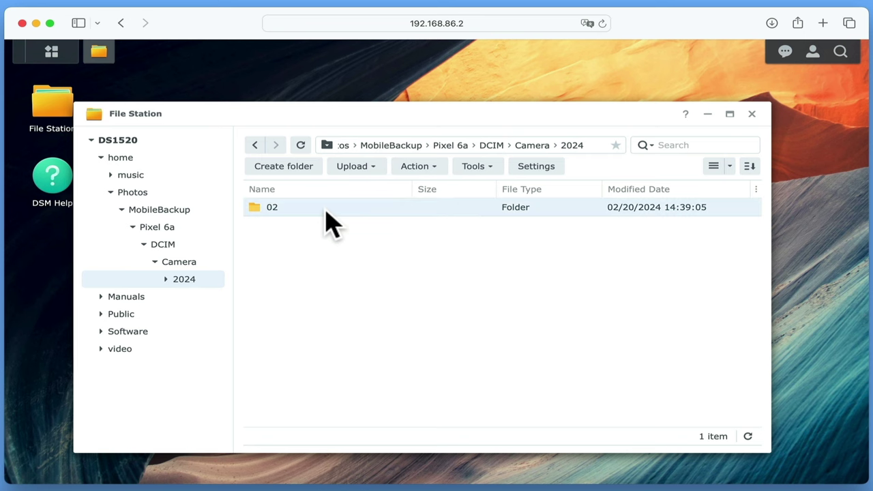
double_click(327, 212)
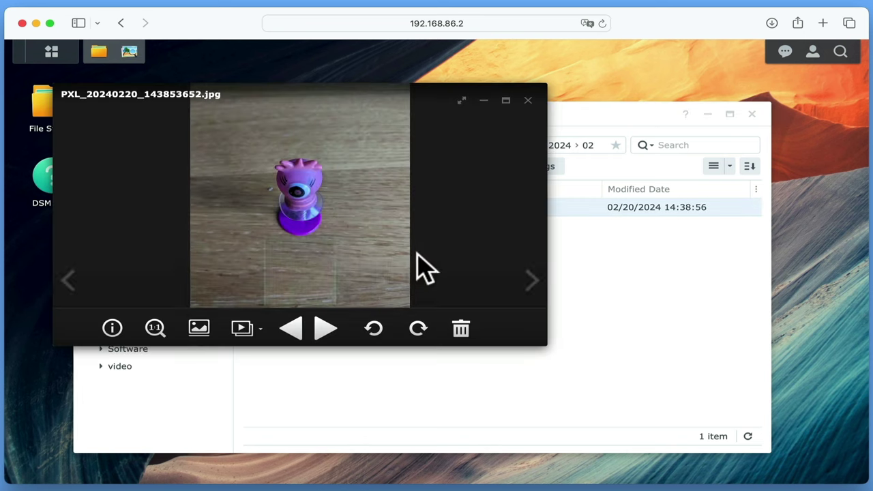
click(528, 101)
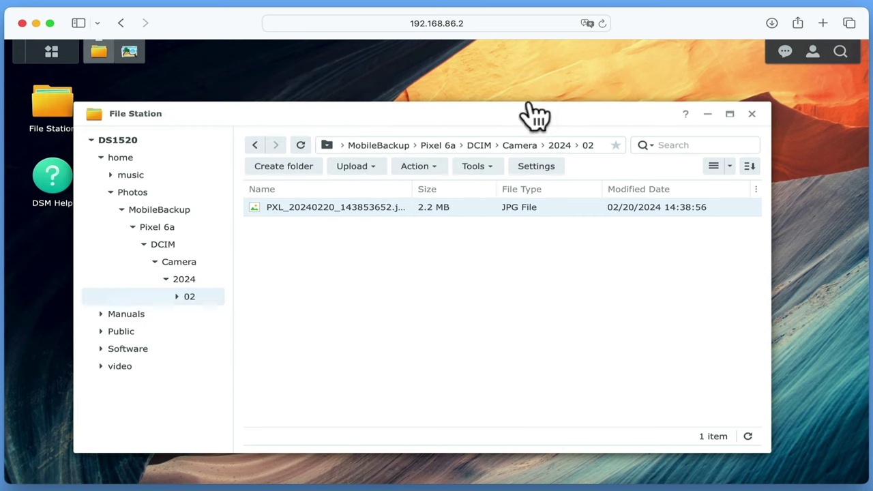
click(140, 195)
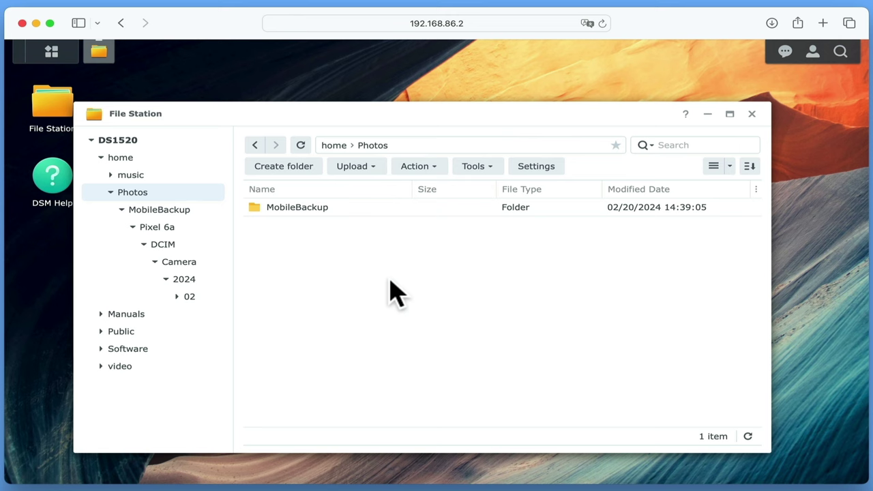
Close File Station, switch to the Photos app on the iPhone, and open its More page to check the backup status
click(753, 114)
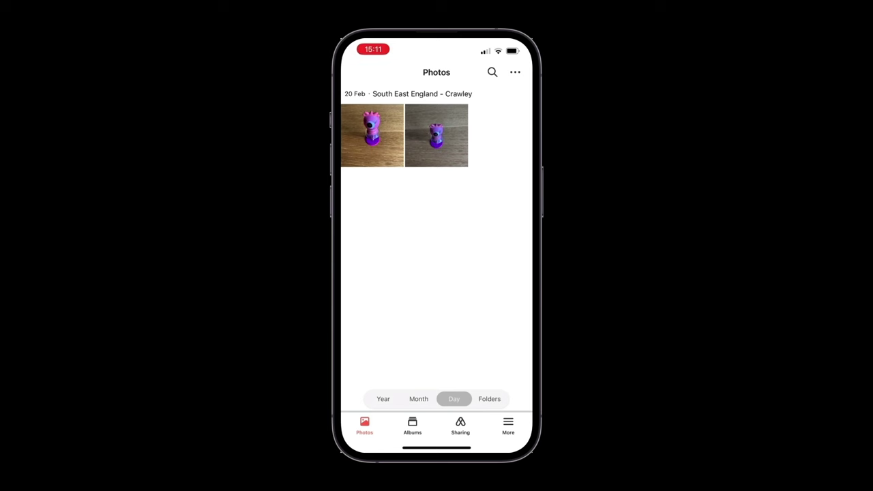
click(508, 426)
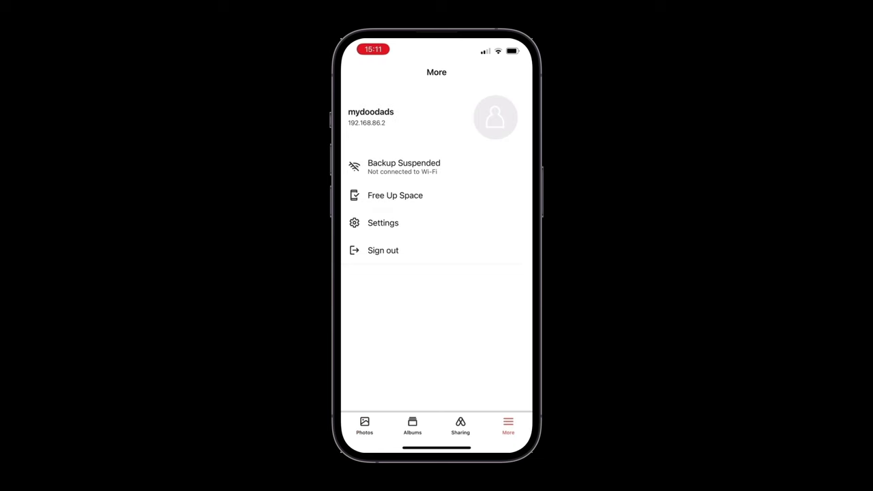
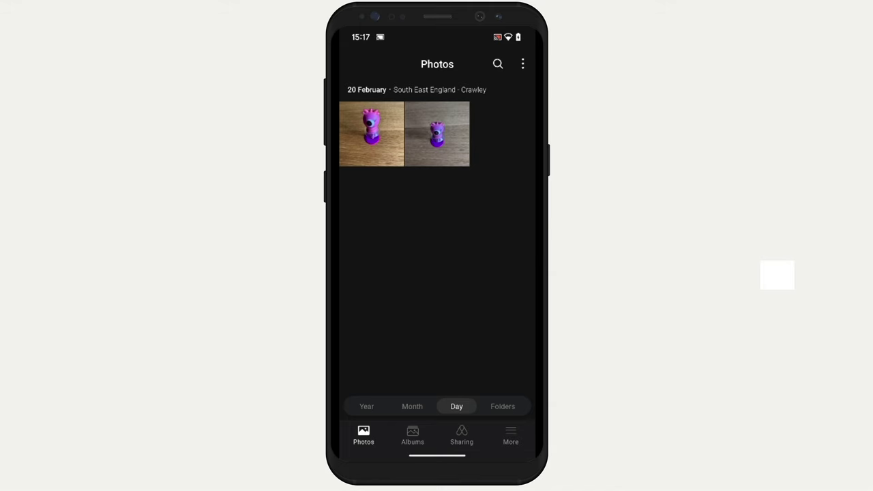
Take another test photo of the toy with the Android phone's Camera app, return to the Photos app, and open its More page
key(Home)
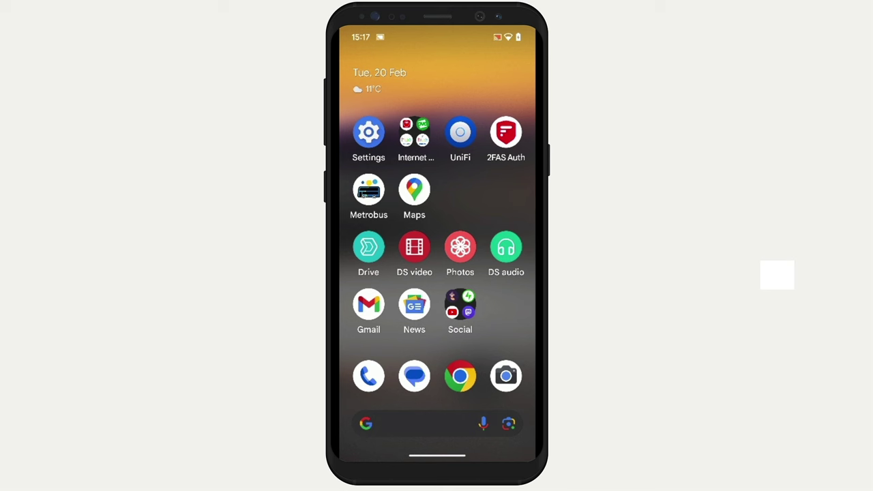
click(505, 376)
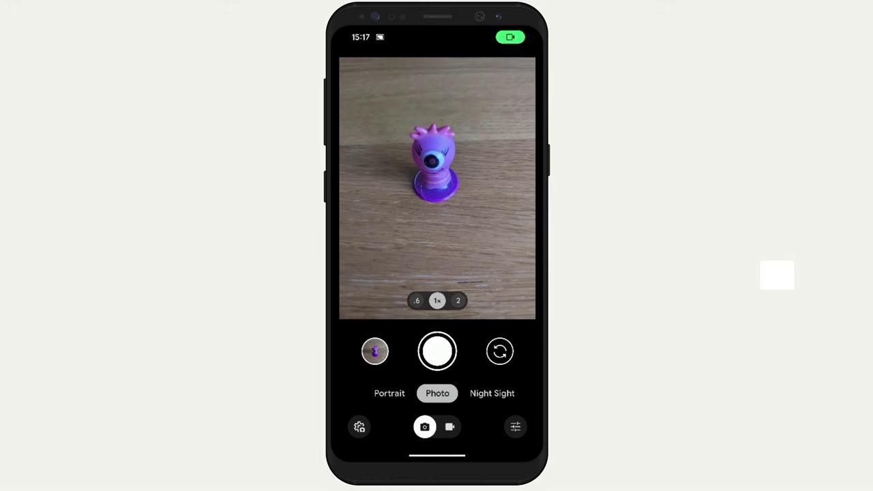
click(438, 351)
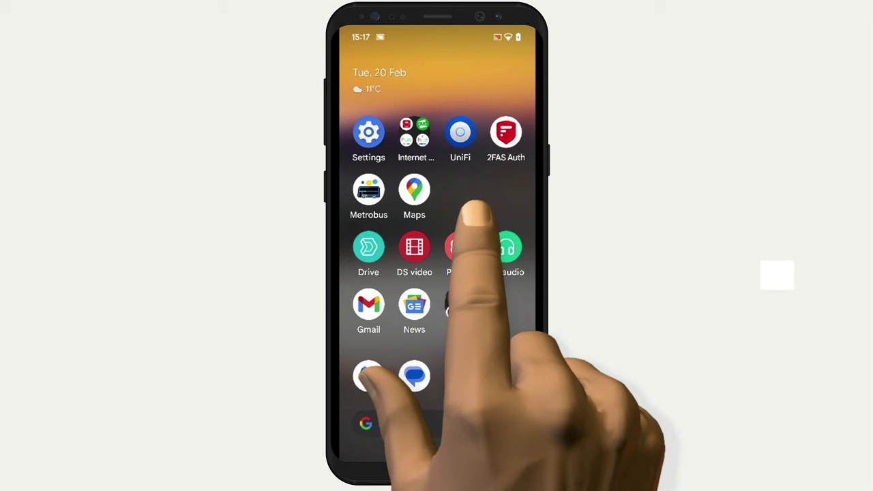
click(463, 247)
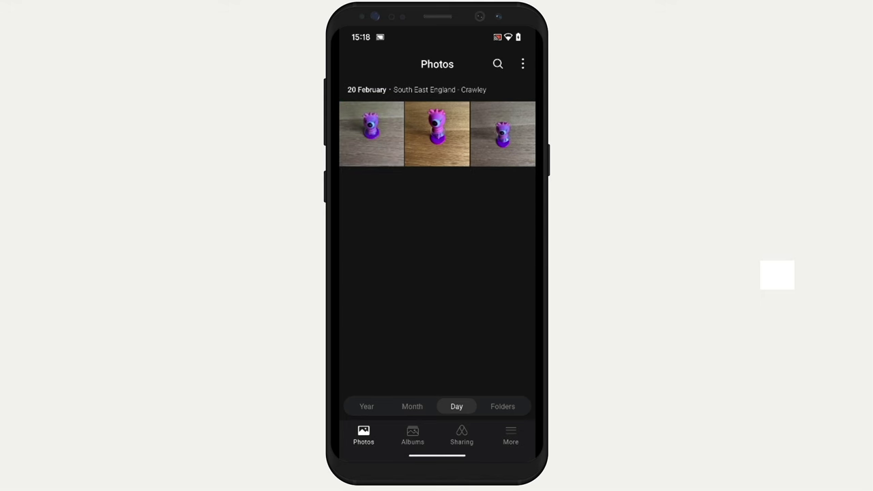
click(511, 435)
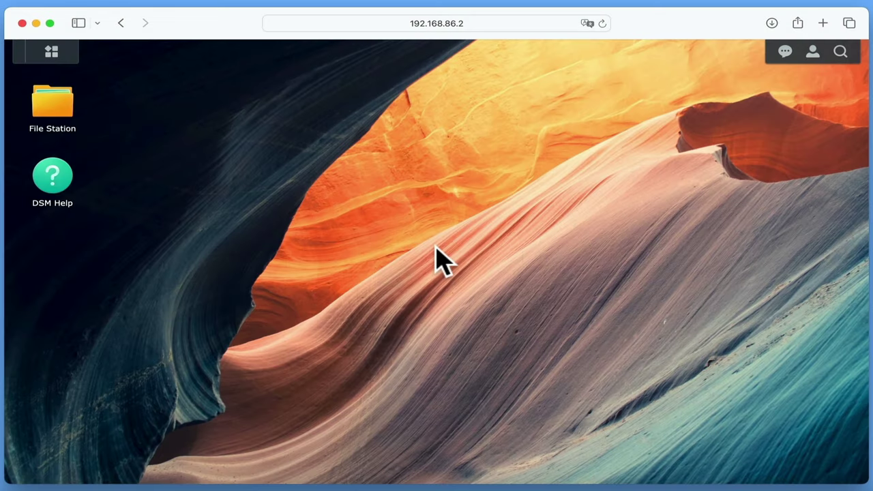
Sign out of DSM in Safari and load the Synology Photos sign-in page at 192.168.86.2/photo
click(814, 53)
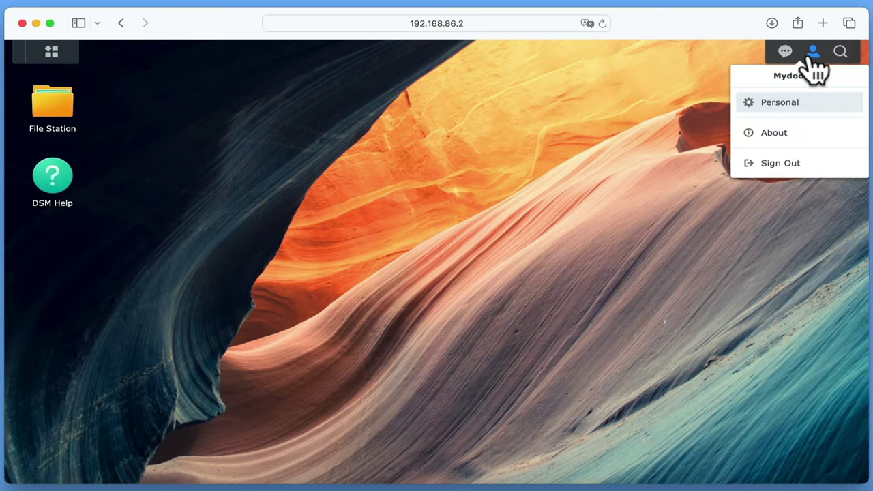
click(808, 179)
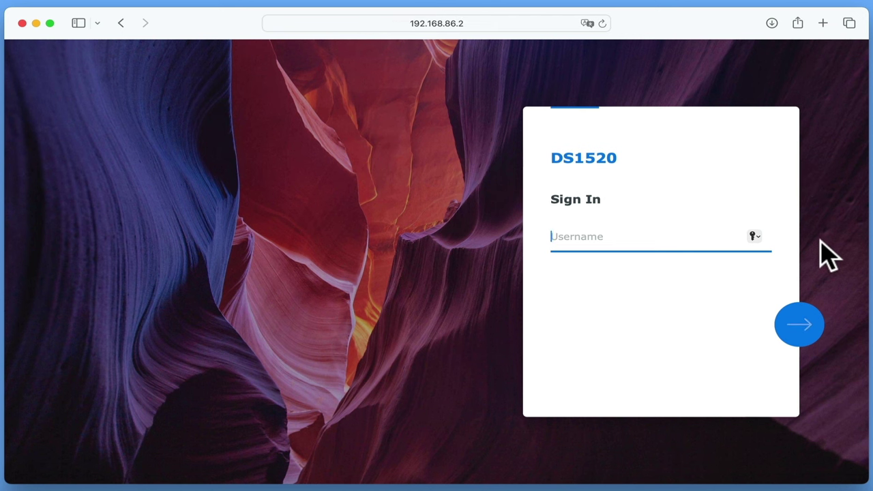
click(545, 26)
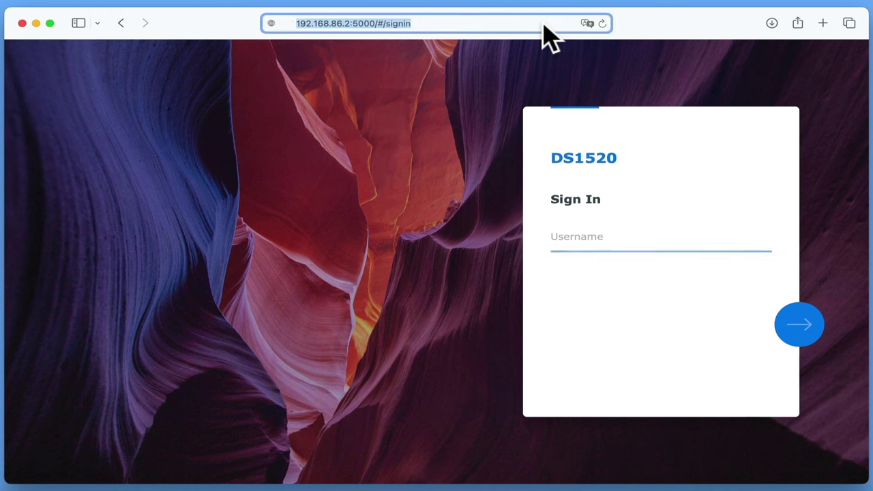
key(Right)
key(BackSpace)
key(BackSpace)
key(BackSpace)
key(BackSpace)
key(BackSpace)
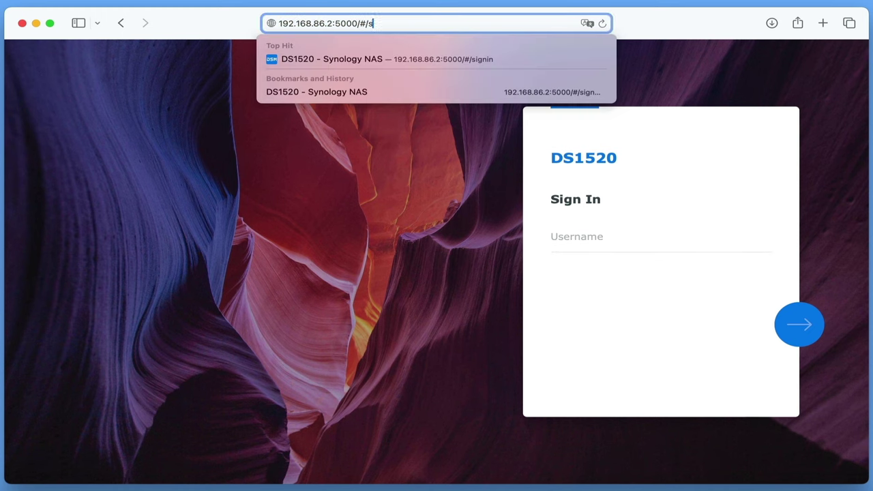
key(BackSpace)
key(BackSpace)
key(BackSpace)
key(BackSpace)
key(BackSpace)
key(BackSpace)
key(BackSpace)
key(BackSpace)
key(BackSpace)
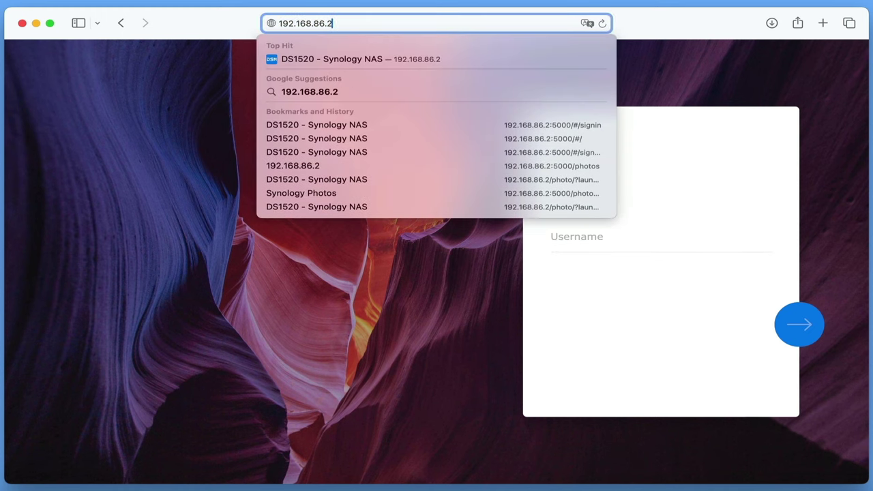
text(/photo)
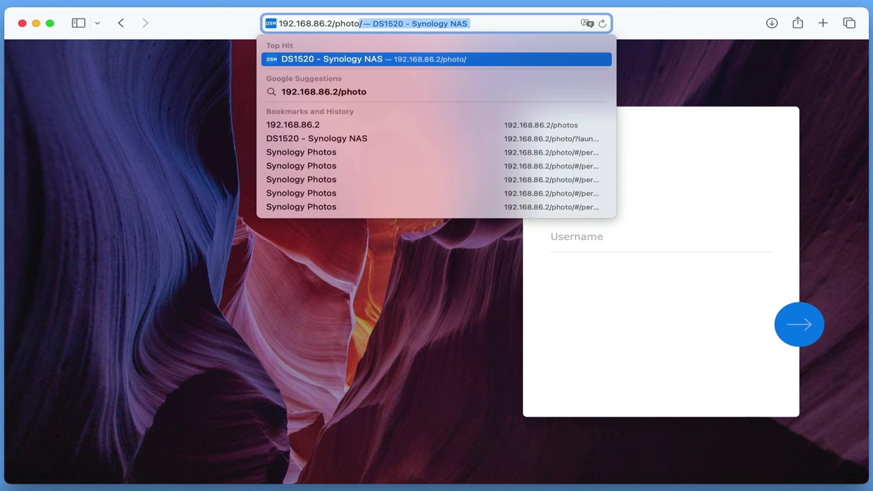
key(Return)
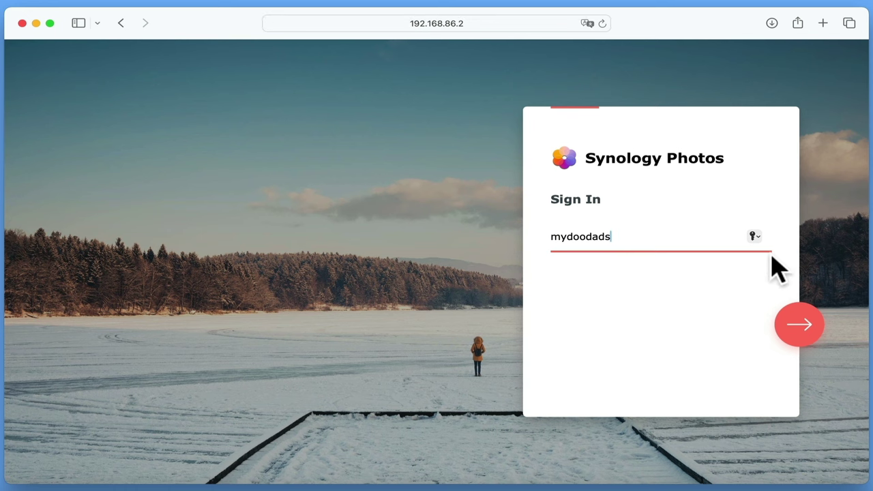
Sign in to Synology Photos as mydoodads with the account password
click(798, 318)
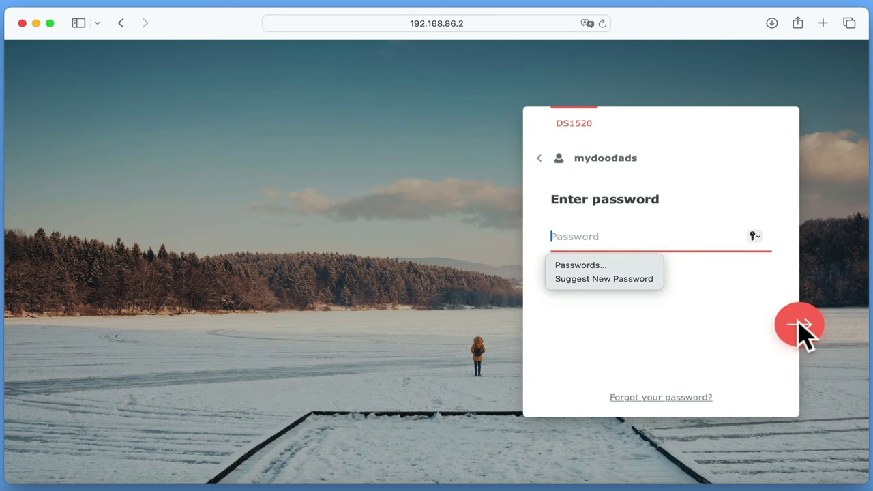
text(••••••••)
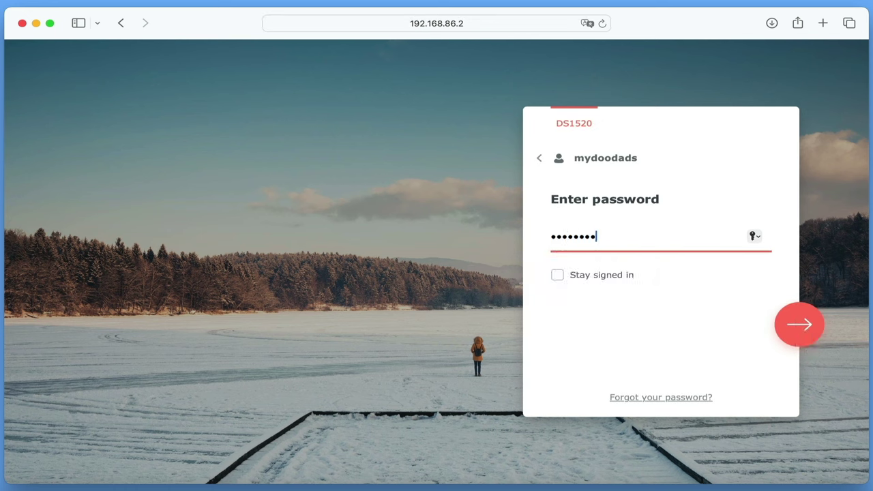
key(Return)
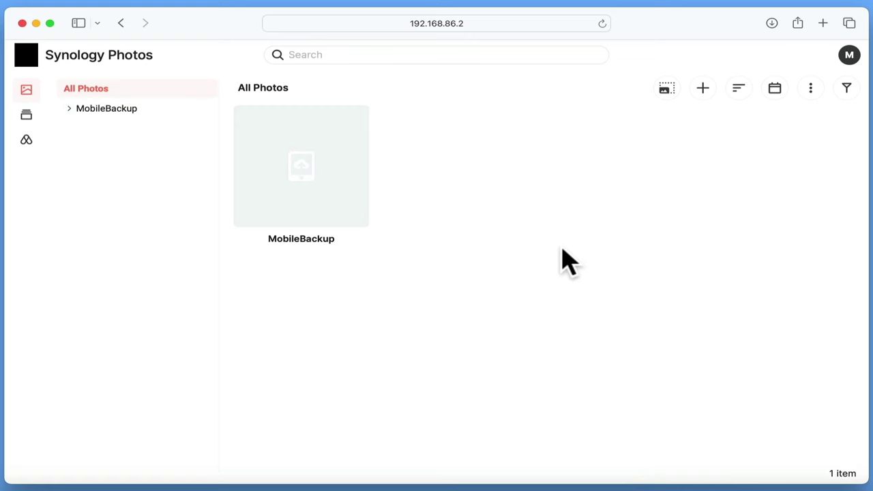
Browse the albums to Recently Added and view the first photo dated 2024-02-20
click(29, 120)
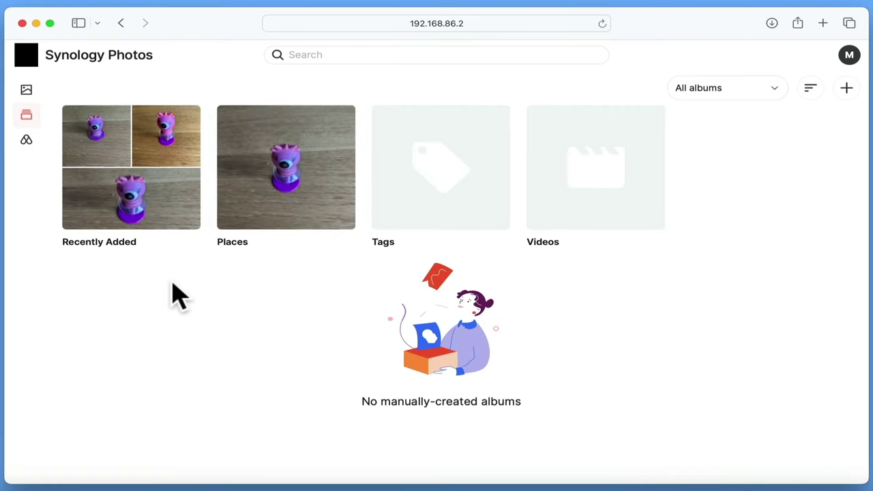
click(153, 218)
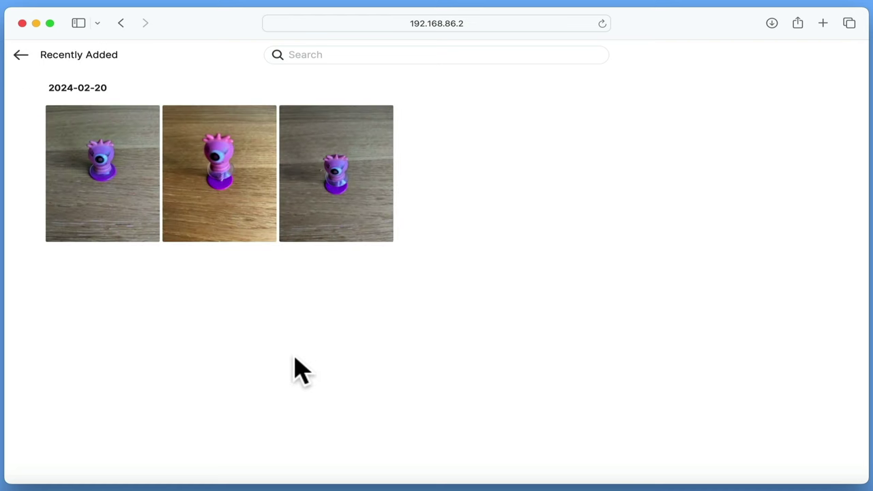
click(120, 217)
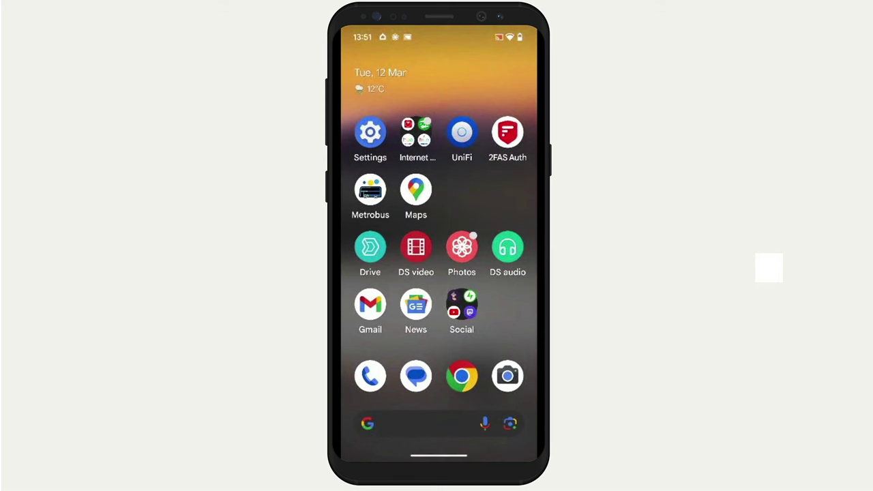
Move the latest toy photo to the bin from the Android phone's Camera app, and return to the Photos app
click(508, 376)
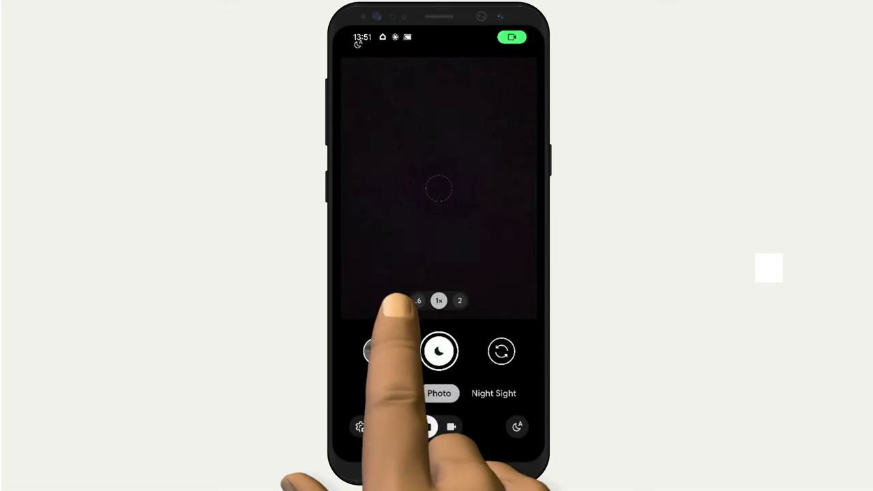
click(377, 351)
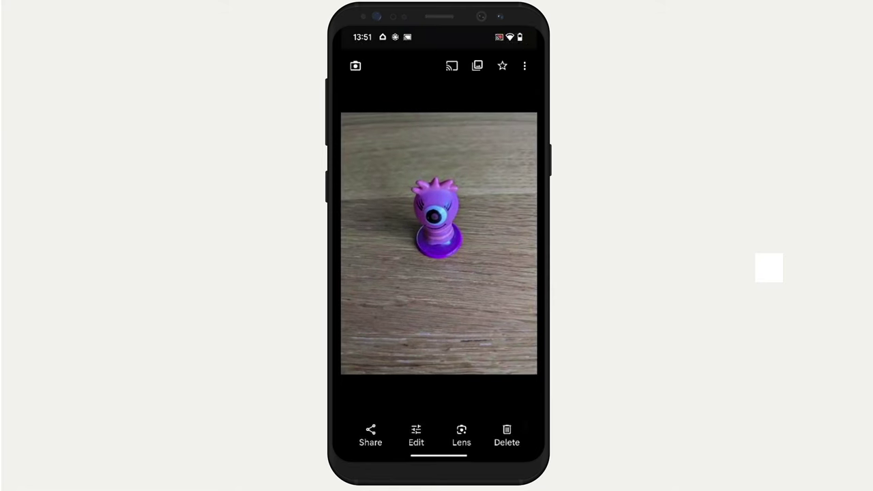
click(507, 434)
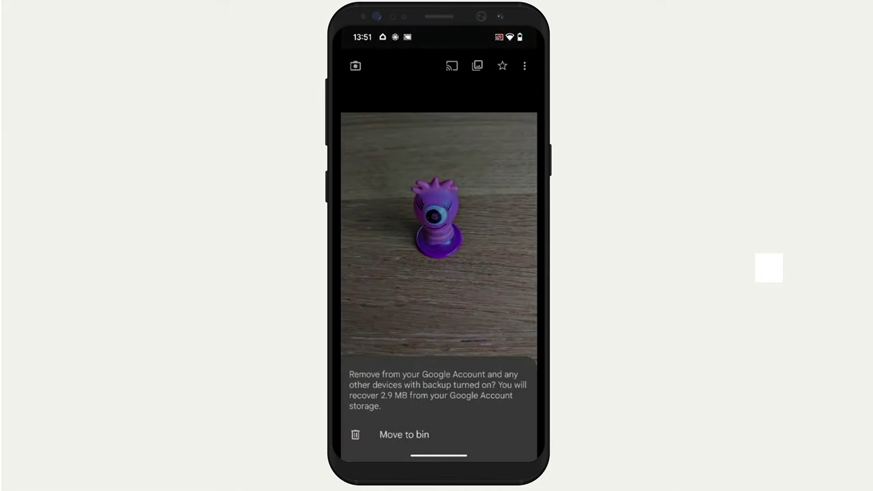
click(362, 435)
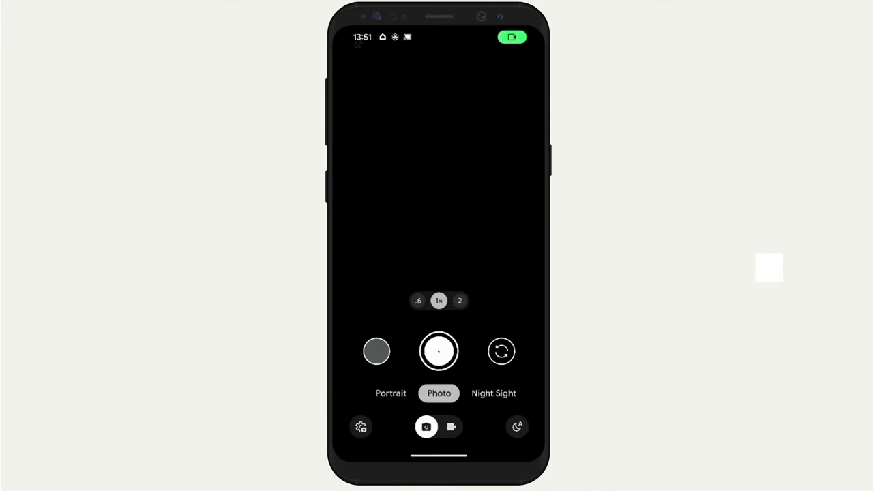
key(Home)
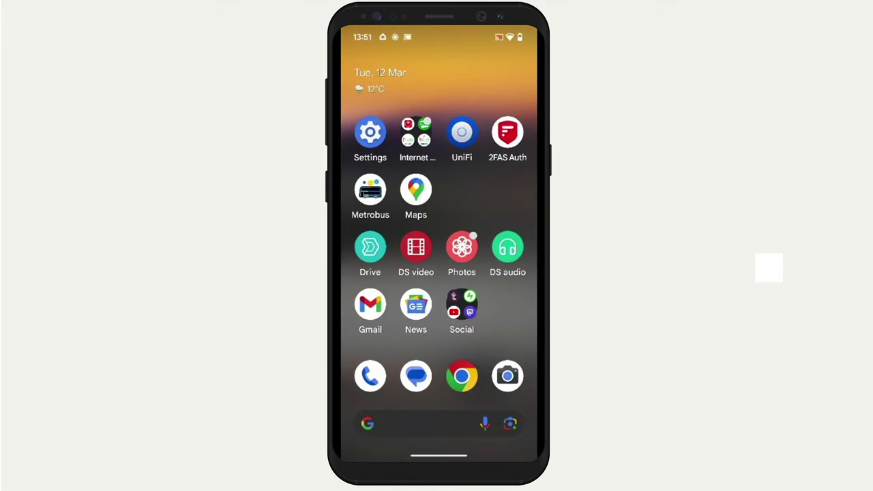
click(462, 247)
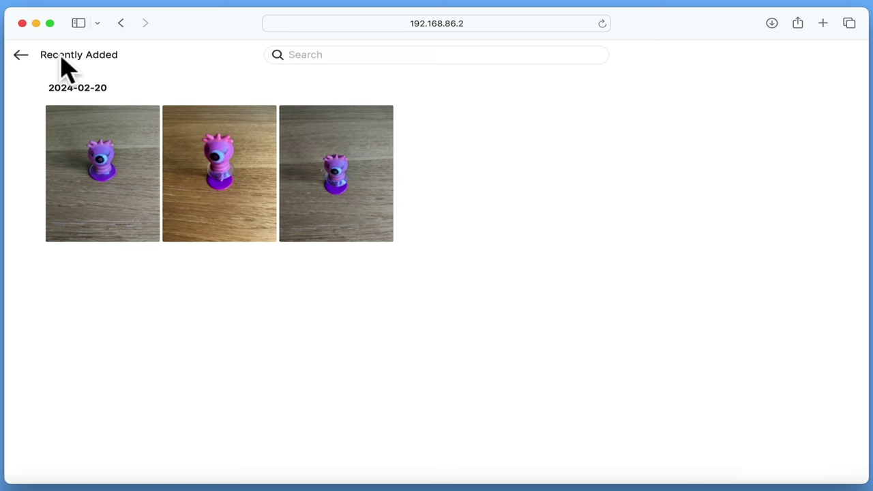
Leave the Recently Added album in Safari and sign out of Synology Photos
click(20, 56)
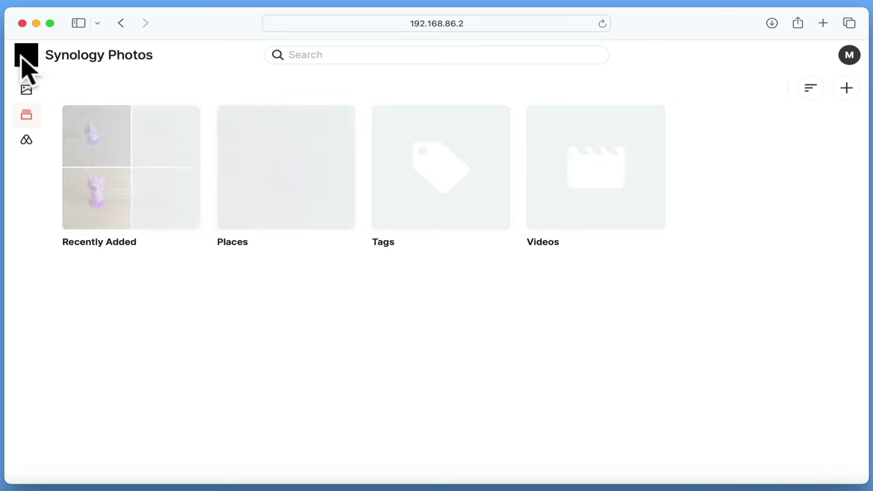
click(855, 63)
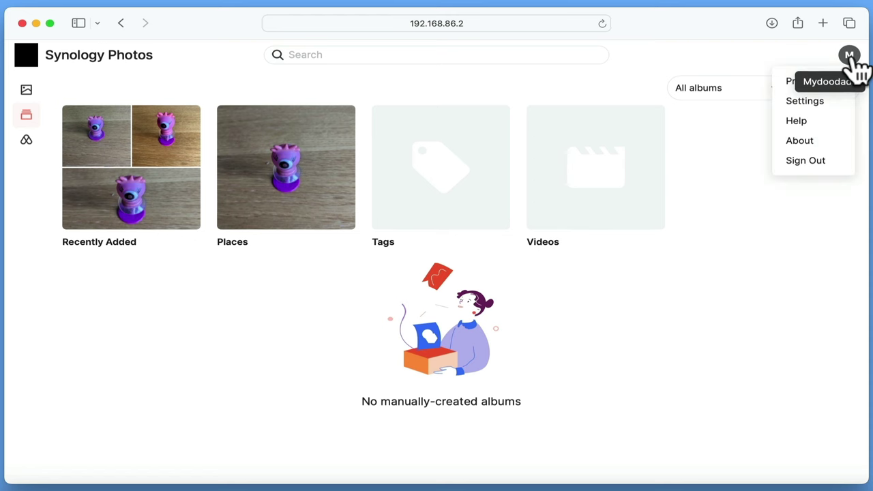
click(822, 162)
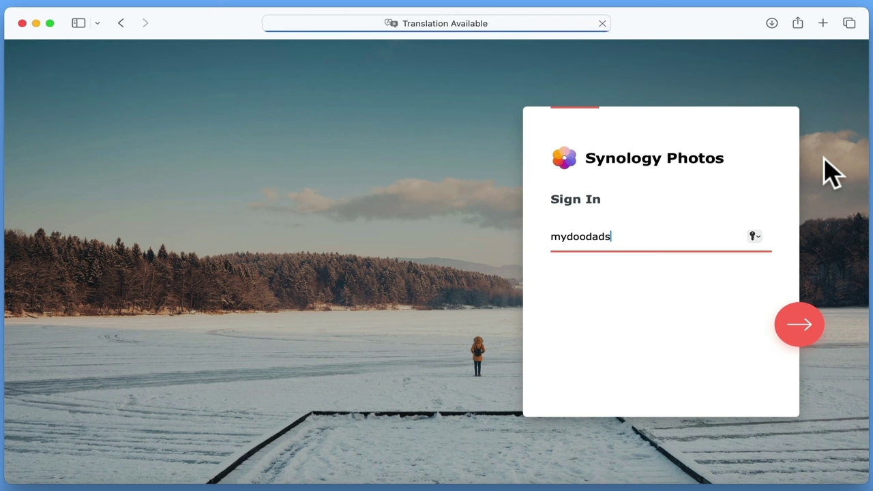